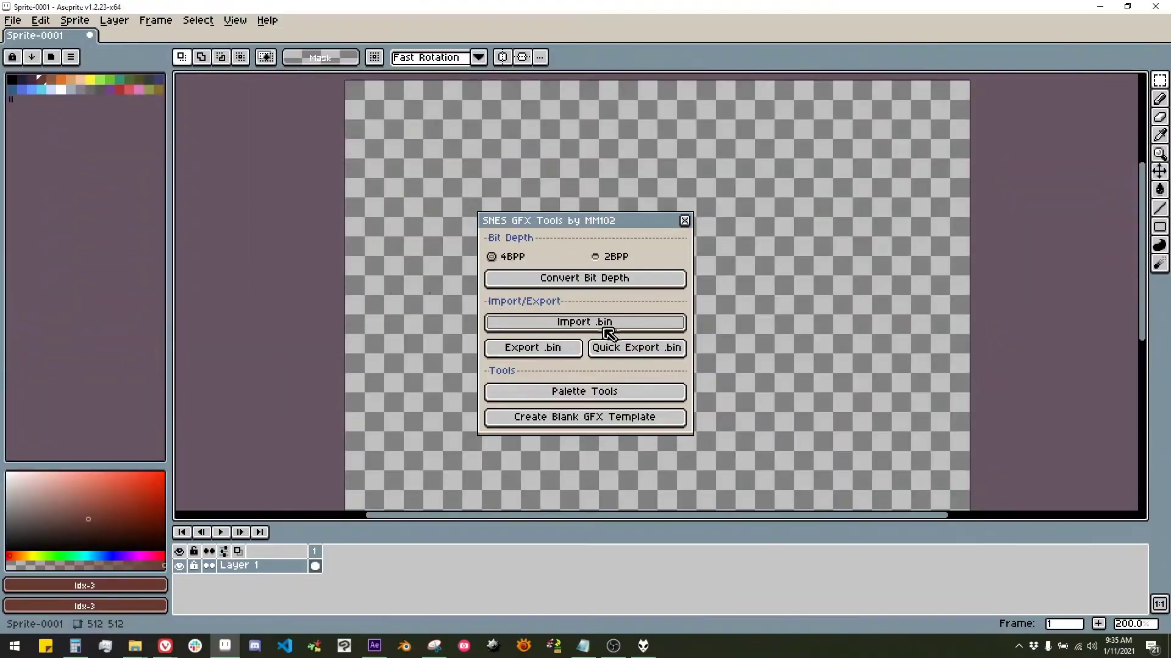
# Import GFX00.bin from the __Char Packer Test folder as a new 128×64 sprite.
pyautogui.click(452, 285)
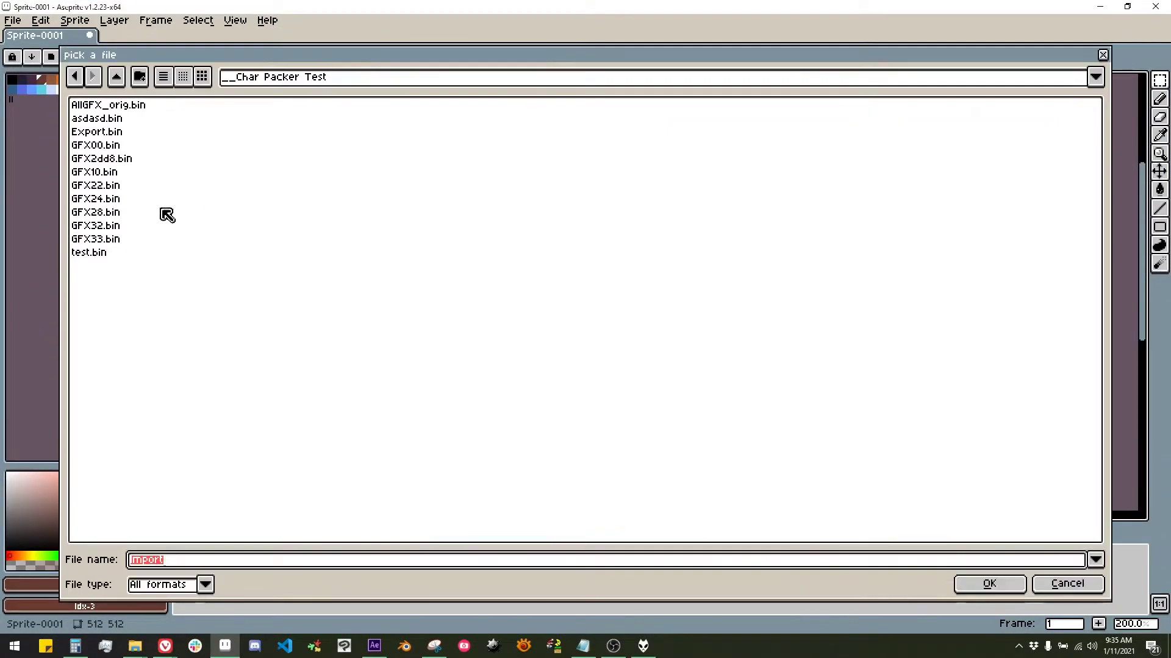
pyautogui.doubleClick(104, 150)
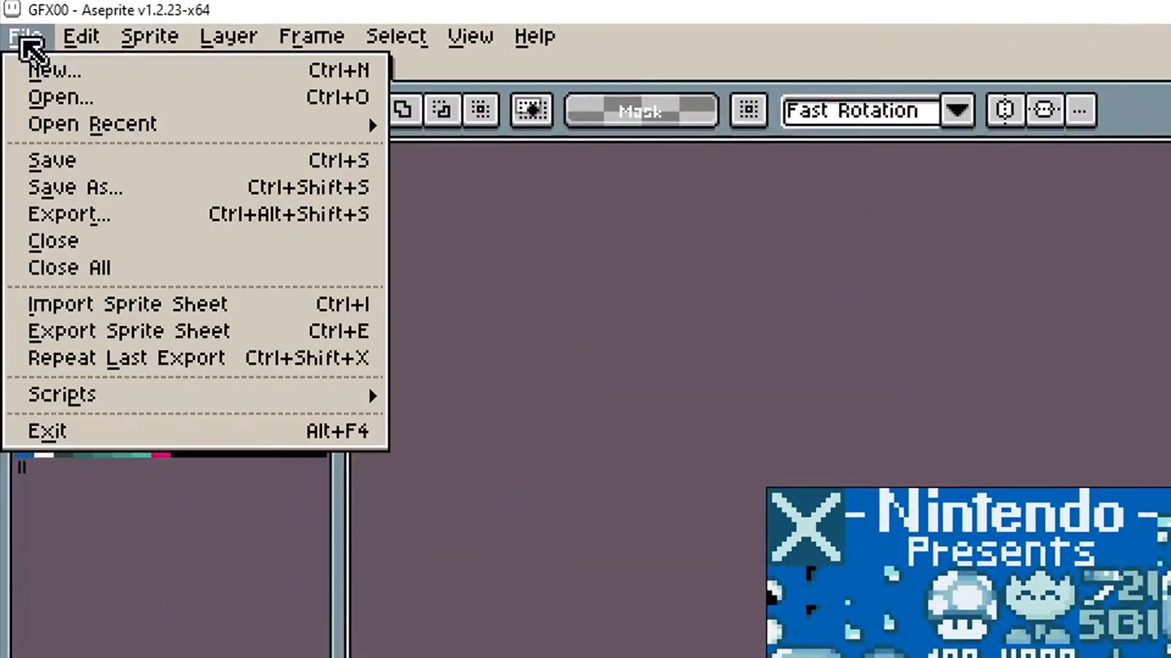
# Open the scripts folder, then run SNES_GFX_tools from File > Scripts on GFX00.
pyautogui.moveTo(59, 209)
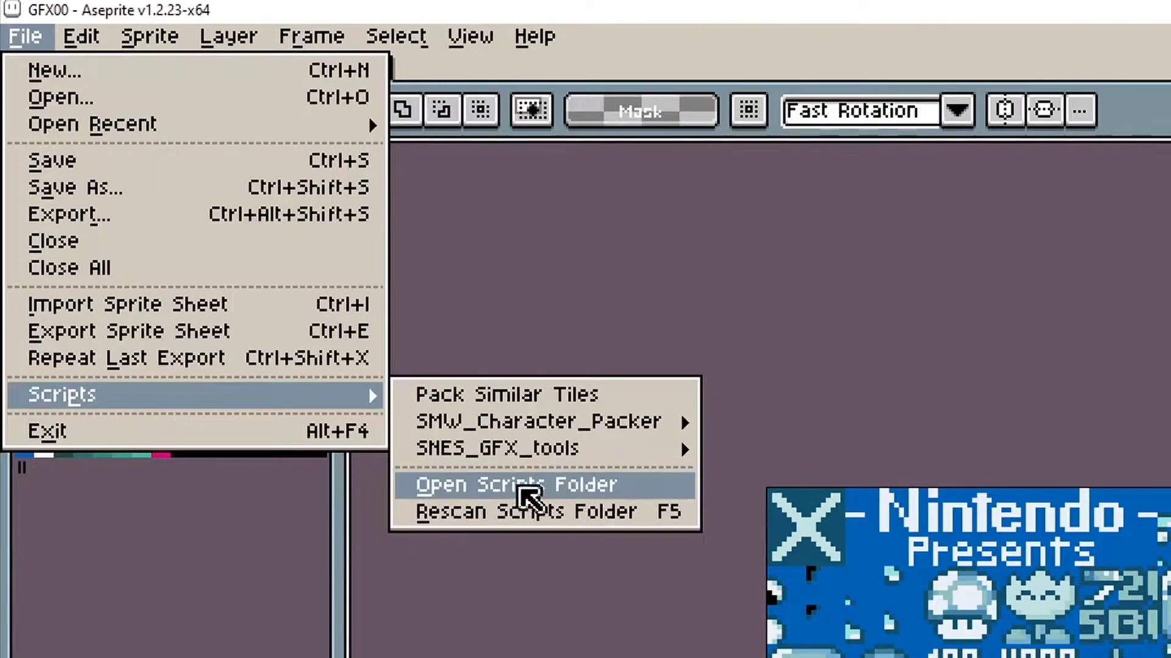
pyautogui.click(552, 488)
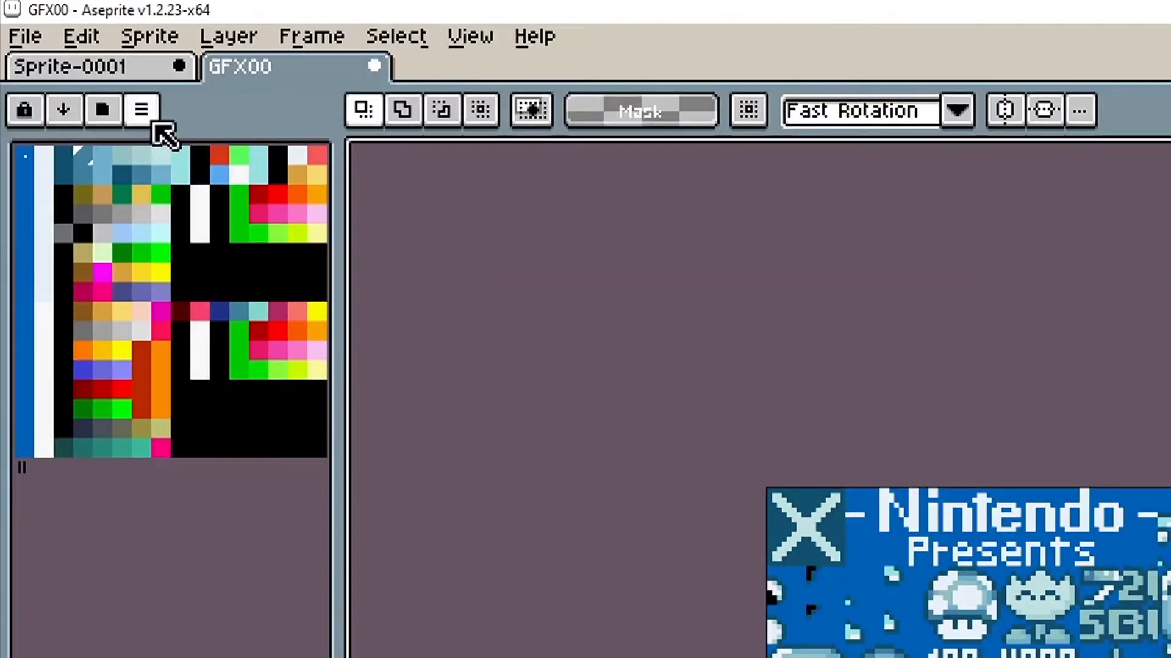
pyautogui.click(29, 38)
pyautogui.moveTo(116, 396)
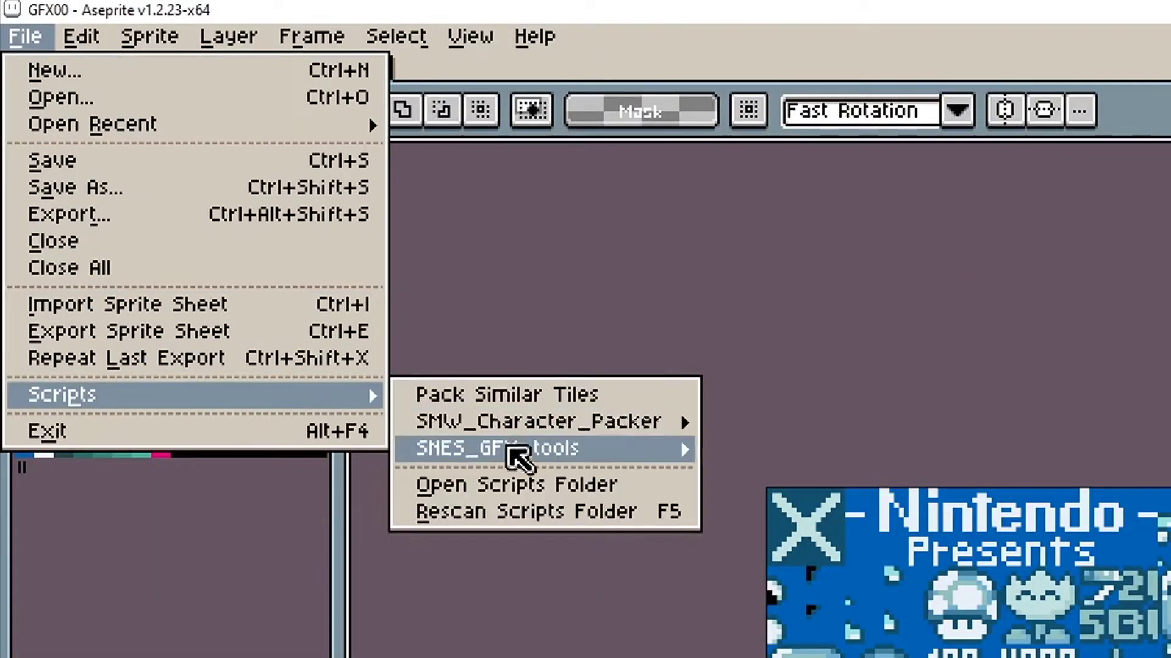
pyautogui.moveTo(518, 454)
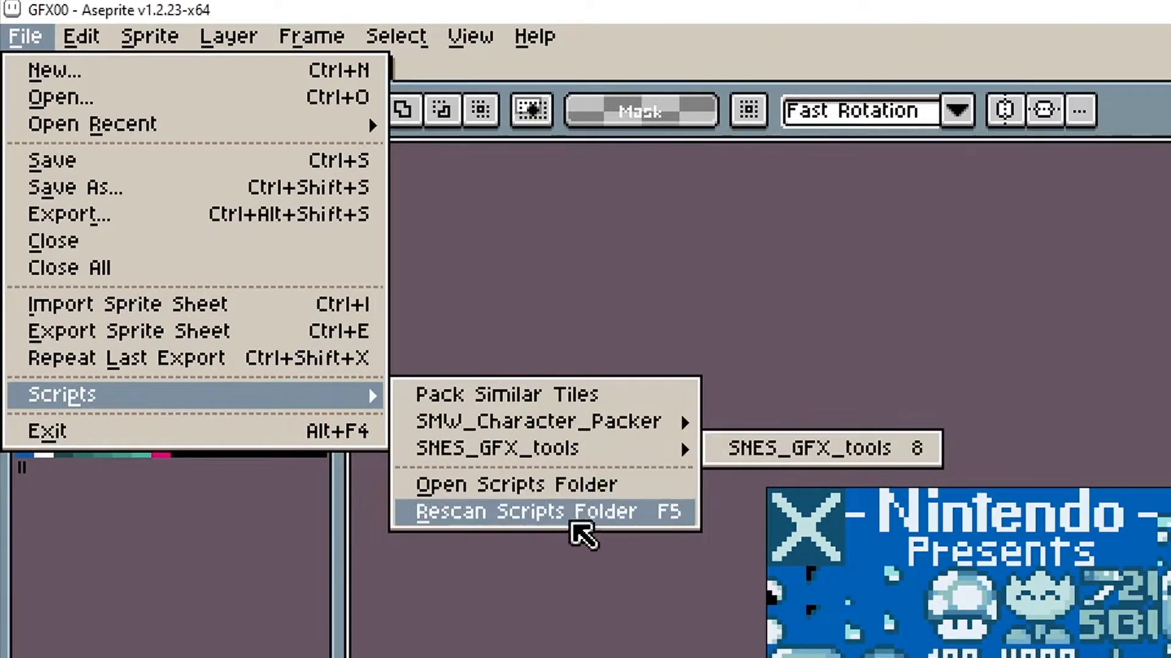
pyautogui.click(823, 448)
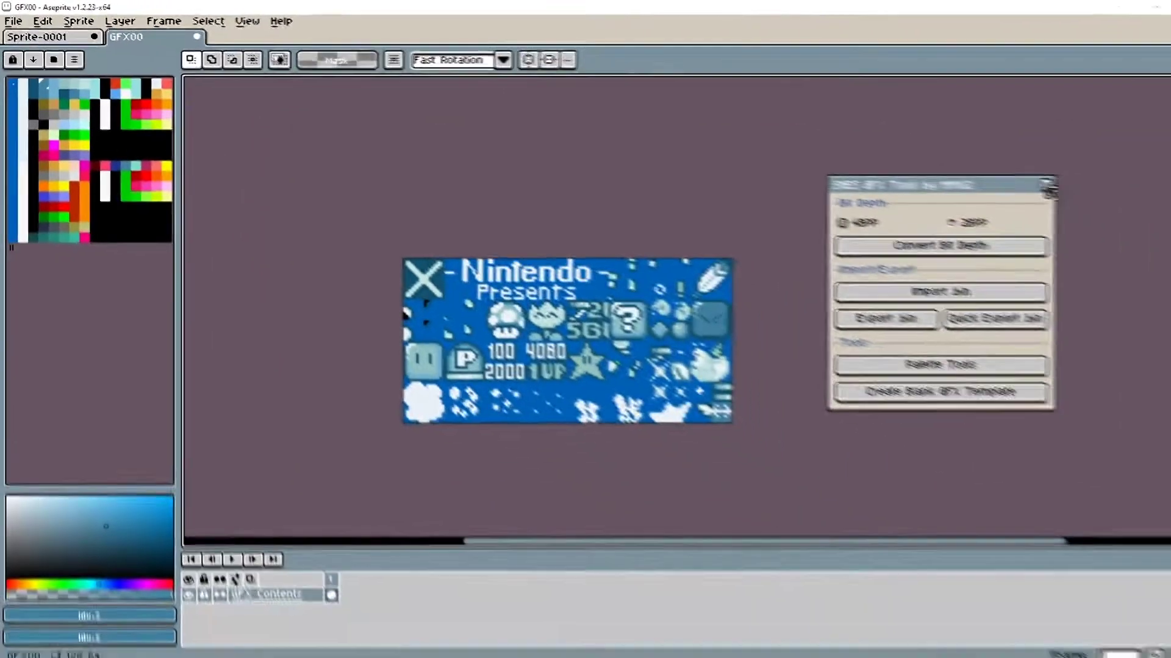
# Move the SNES GFX Tools panel beside the graphics and select 2BPP as target depth.
pyautogui.click(1047, 185)
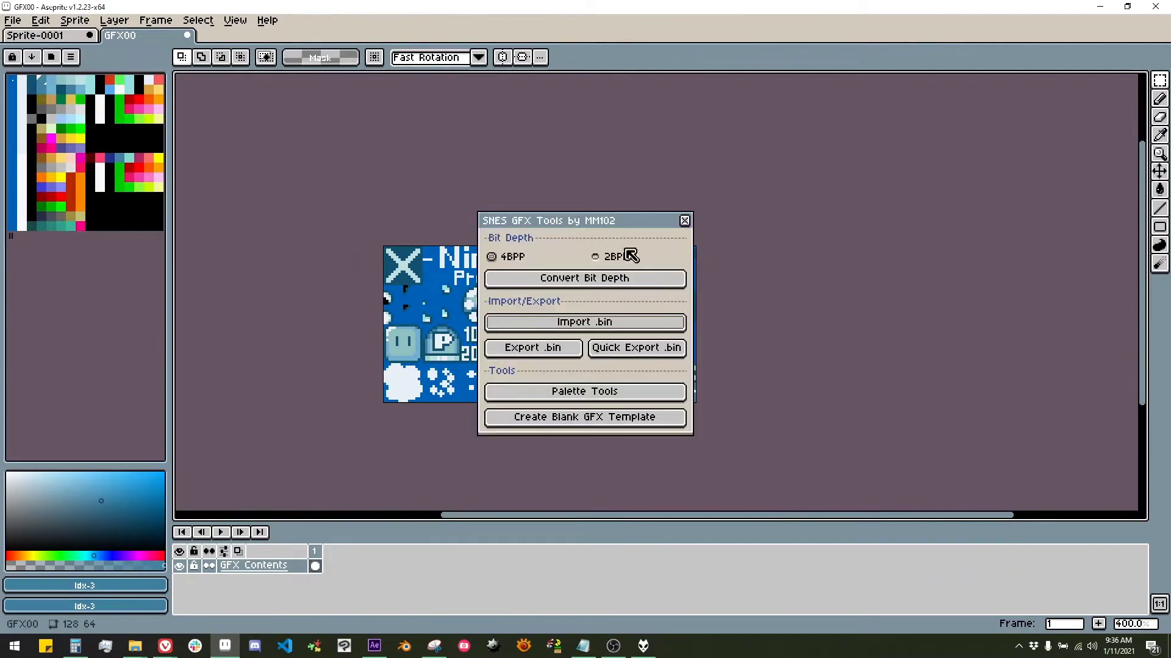
pyautogui.moveTo(622, 229); pyautogui.dragTo(875, 194)
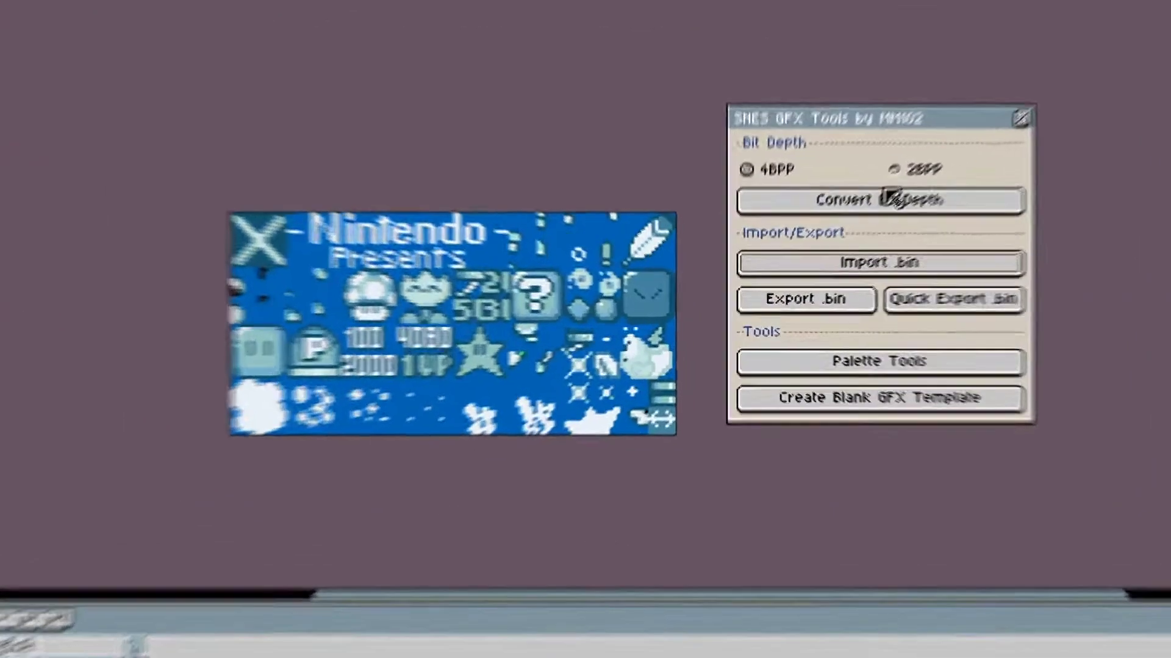
pyautogui.click(901, 171)
pyautogui.click(820, 169)
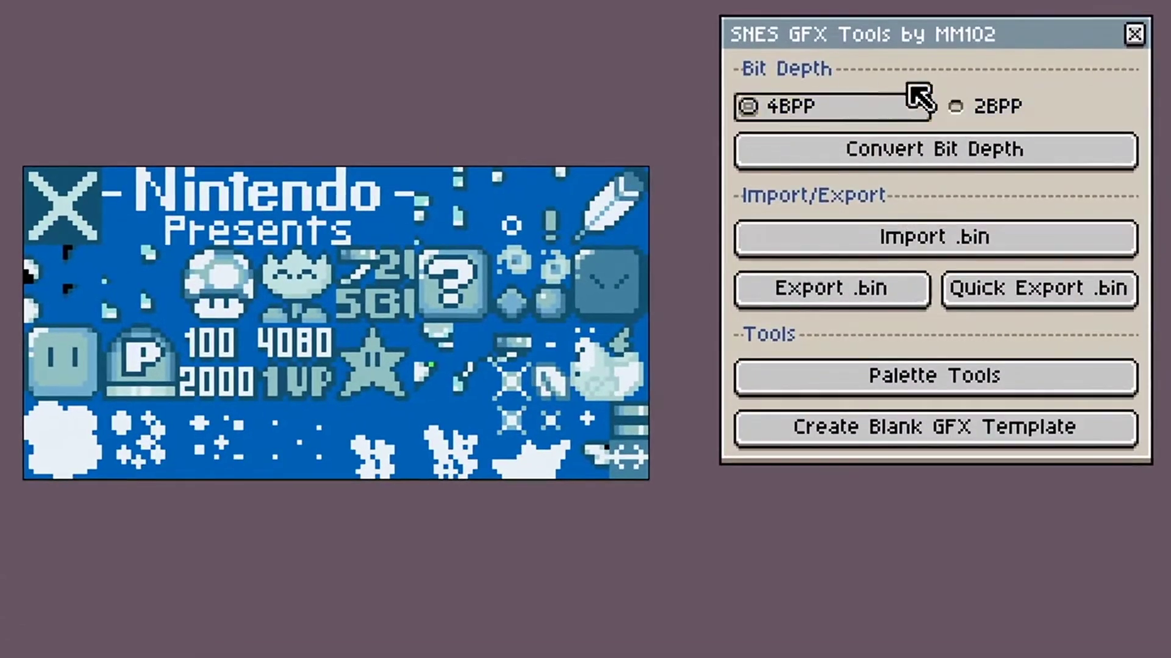
pyautogui.click(915, 169)
pyautogui.click(774, 107)
pyautogui.click(969, 114)
# Convert the graphics to 2BPP and back to 4BPP twice, ending at 4BPP.
pyautogui.click(967, 153)
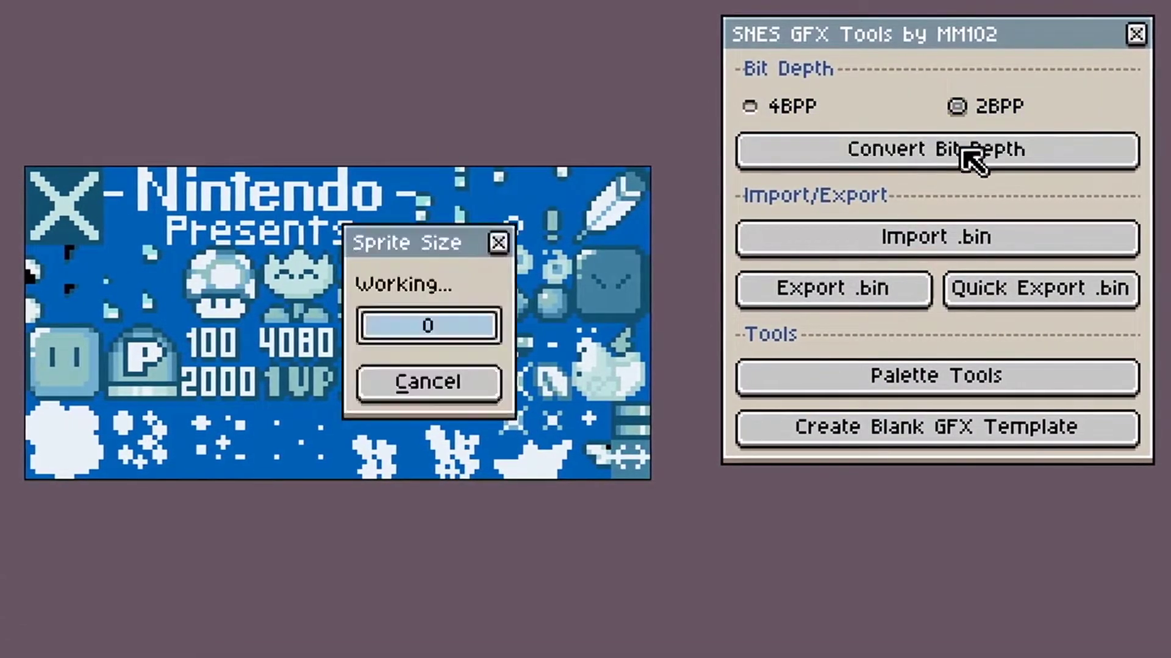
pyautogui.click(953, 111)
pyautogui.click(924, 154)
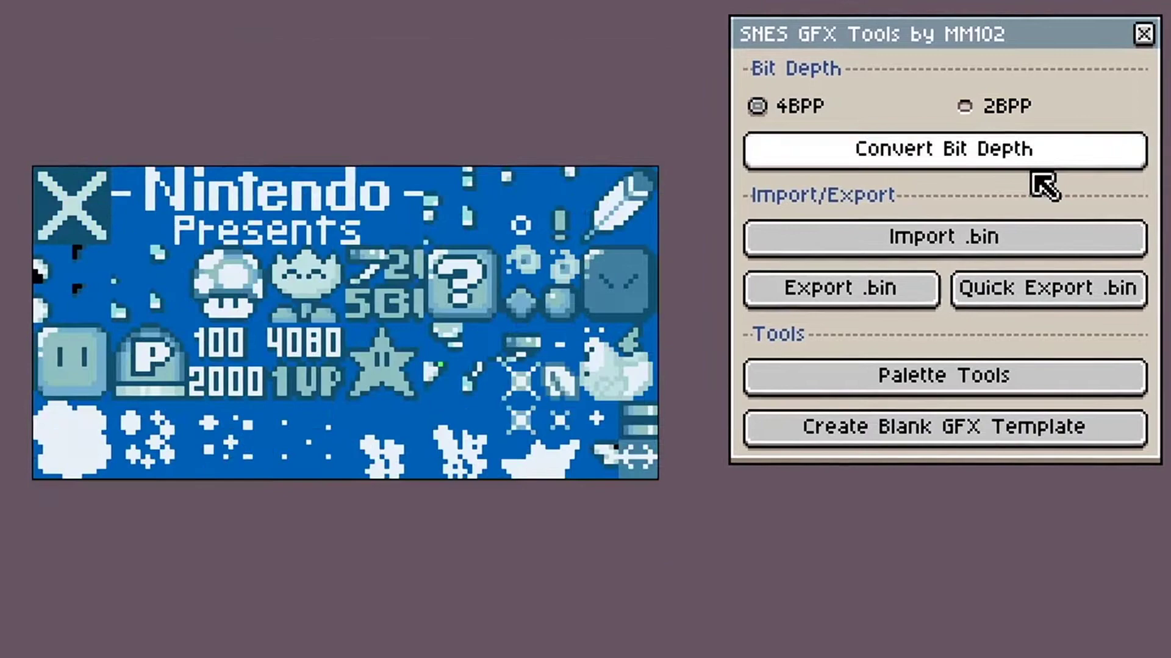
pyautogui.click(1012, 113)
pyautogui.click(1013, 155)
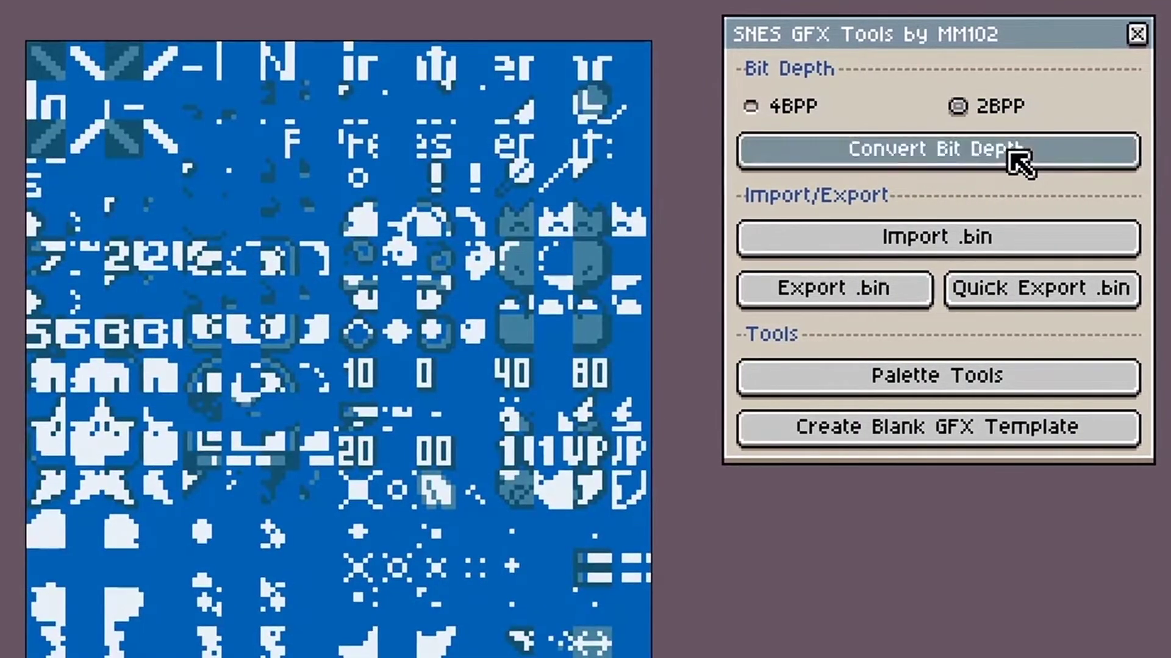
pyautogui.click(847, 111)
pyautogui.click(864, 156)
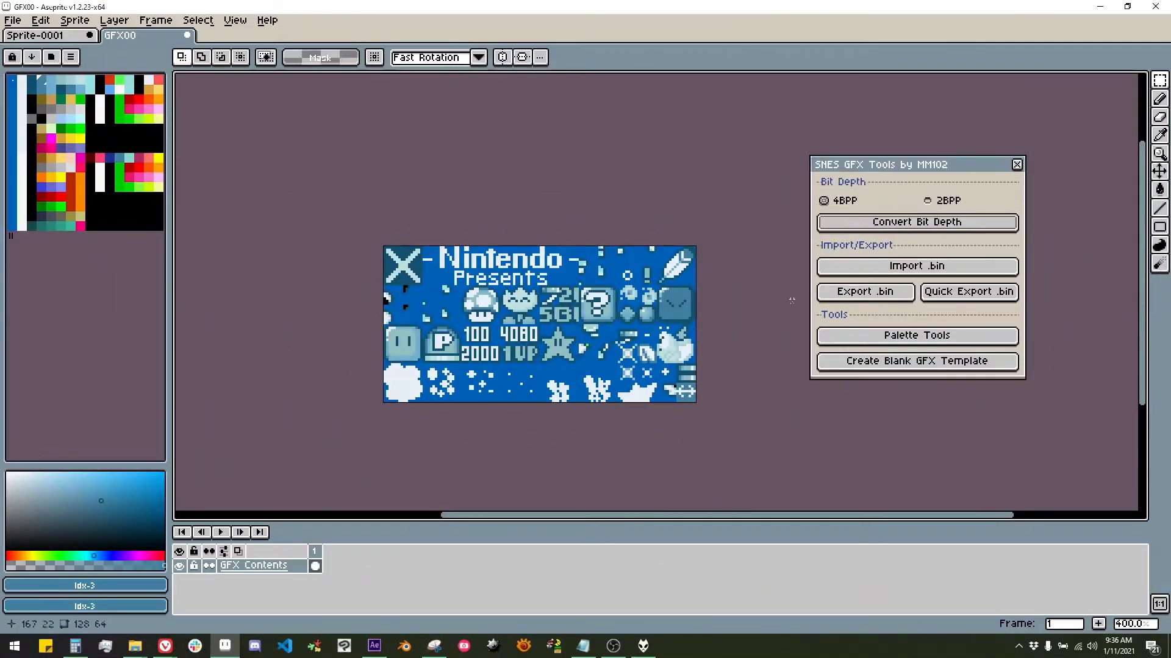
# Import GFX10.bin as a new sprite.
pyautogui.click(934, 269)
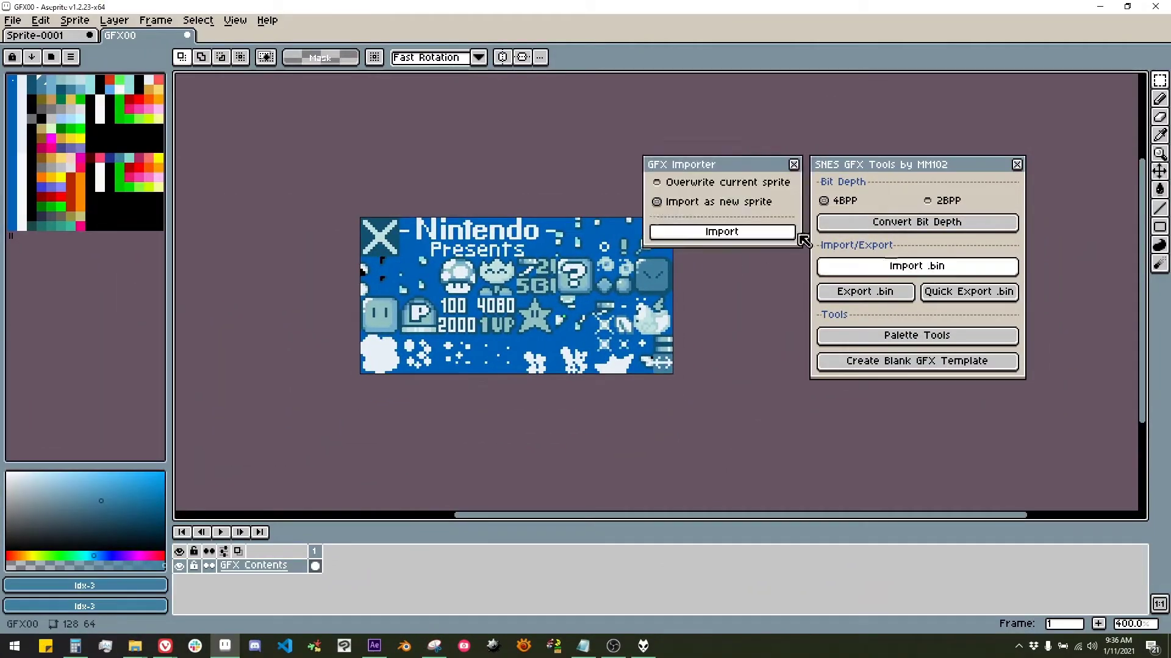
pyautogui.click(687, 233)
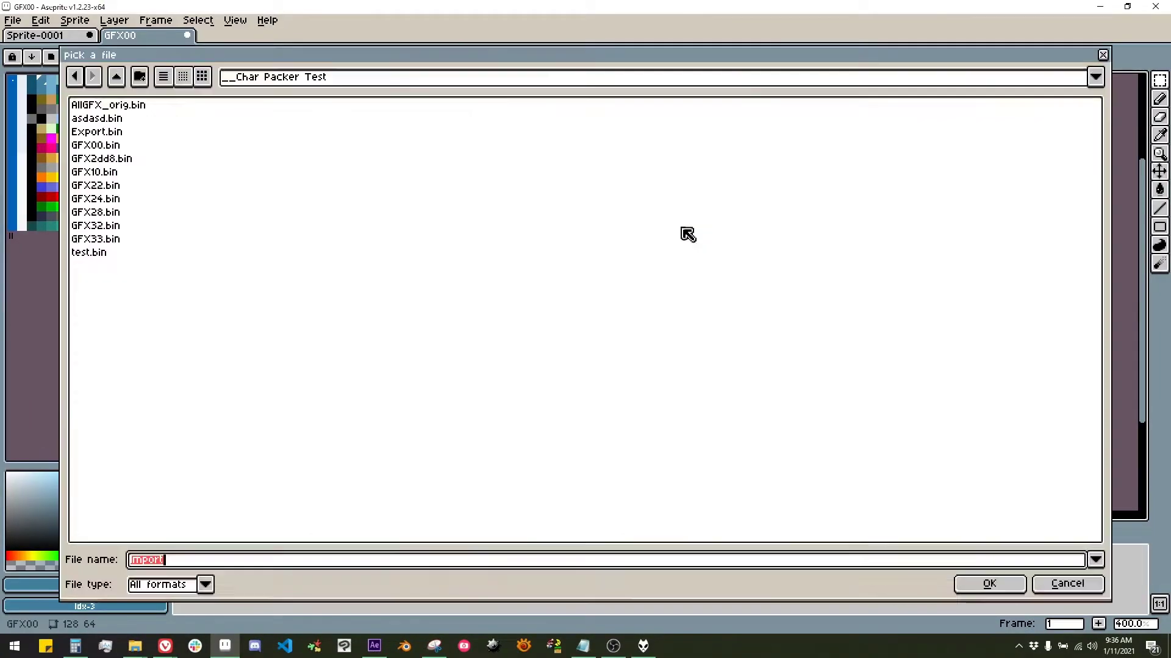
pyautogui.doubleClick(108, 185)
# Import GFX32.bin with Overwrite current sprite enabled.
pyautogui.scroll(3, 693, 290)
pyautogui.click(873, 266)
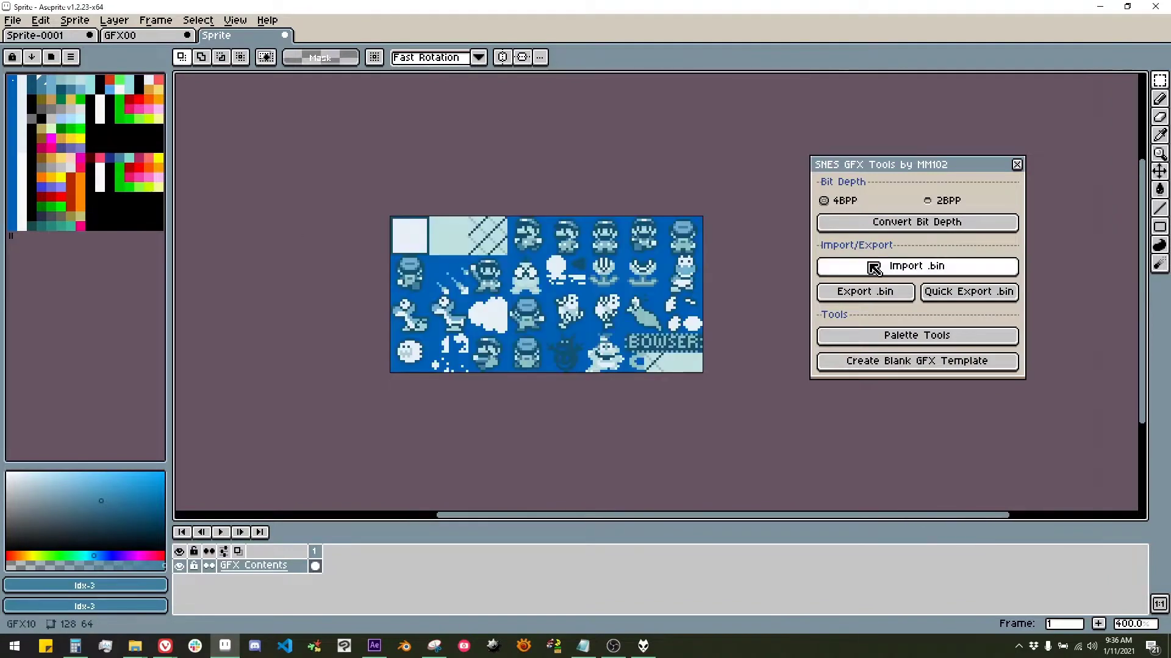
pyautogui.click(711, 184)
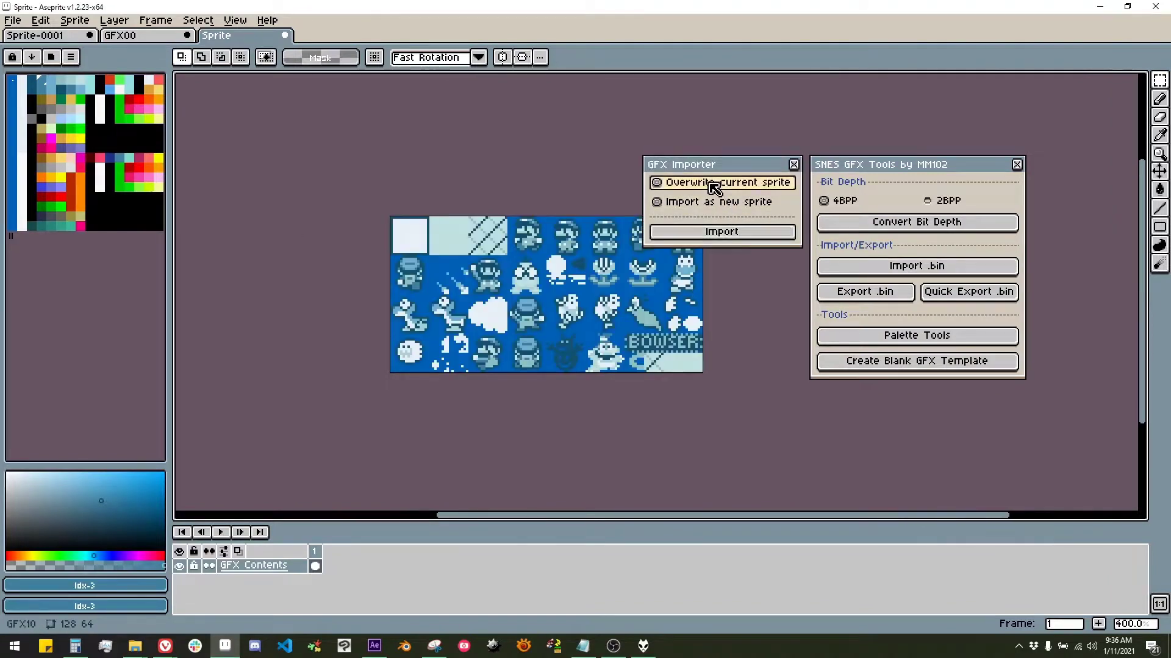
pyautogui.click(706, 234)
pyautogui.doubleClick(105, 230)
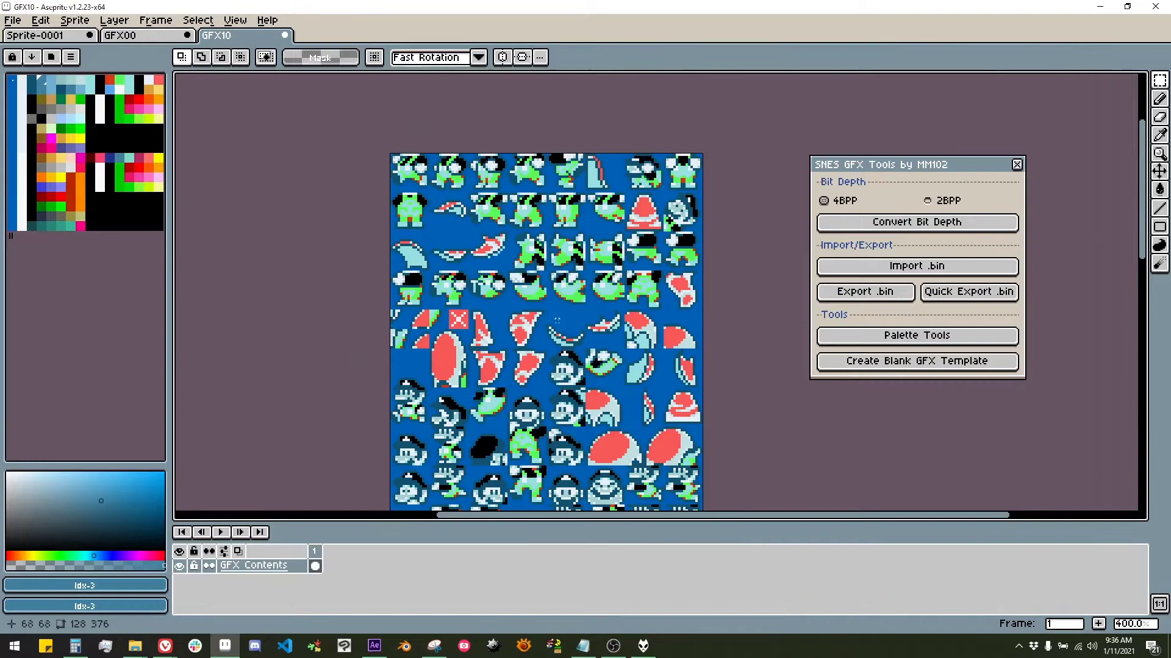
# In the .bin export options, settle Export Size on Auto (closest) after trying 2.00 kb and Document Size.
pyautogui.click(897, 293)
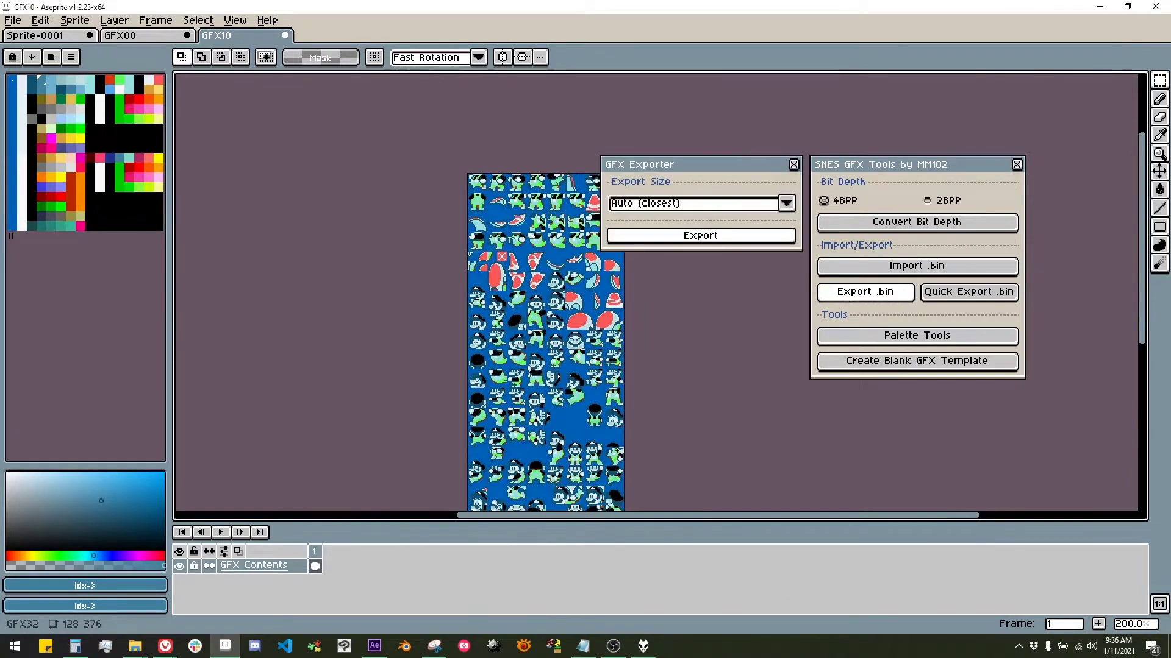
pyautogui.click(696, 211)
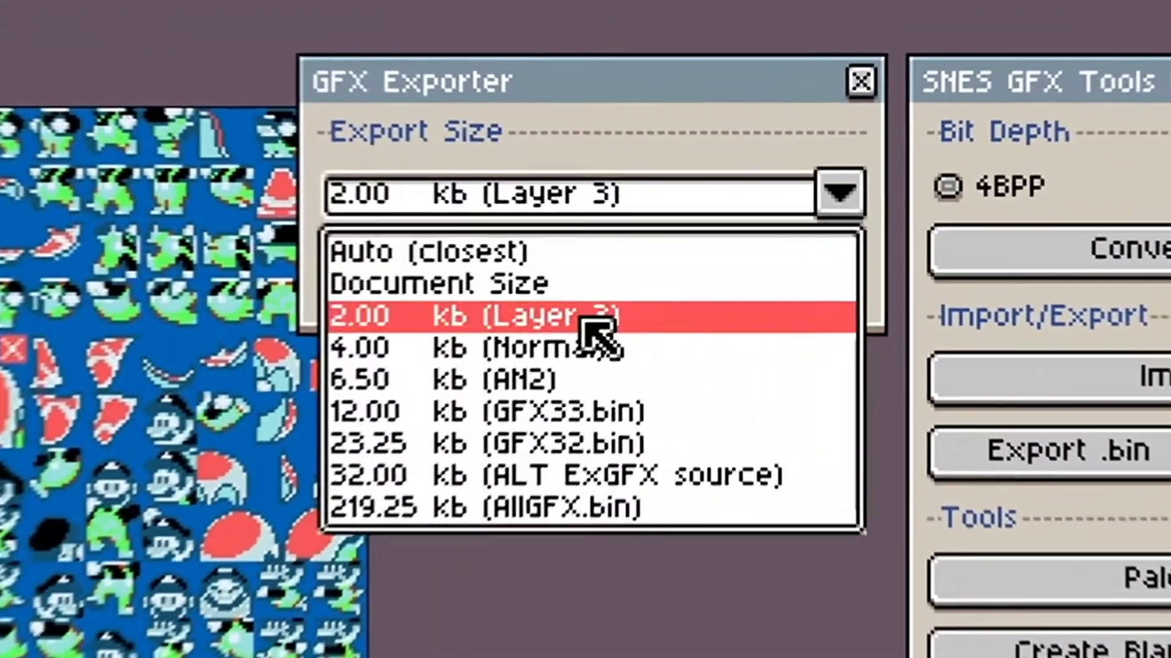
pyautogui.click(702, 246)
pyautogui.click(702, 208)
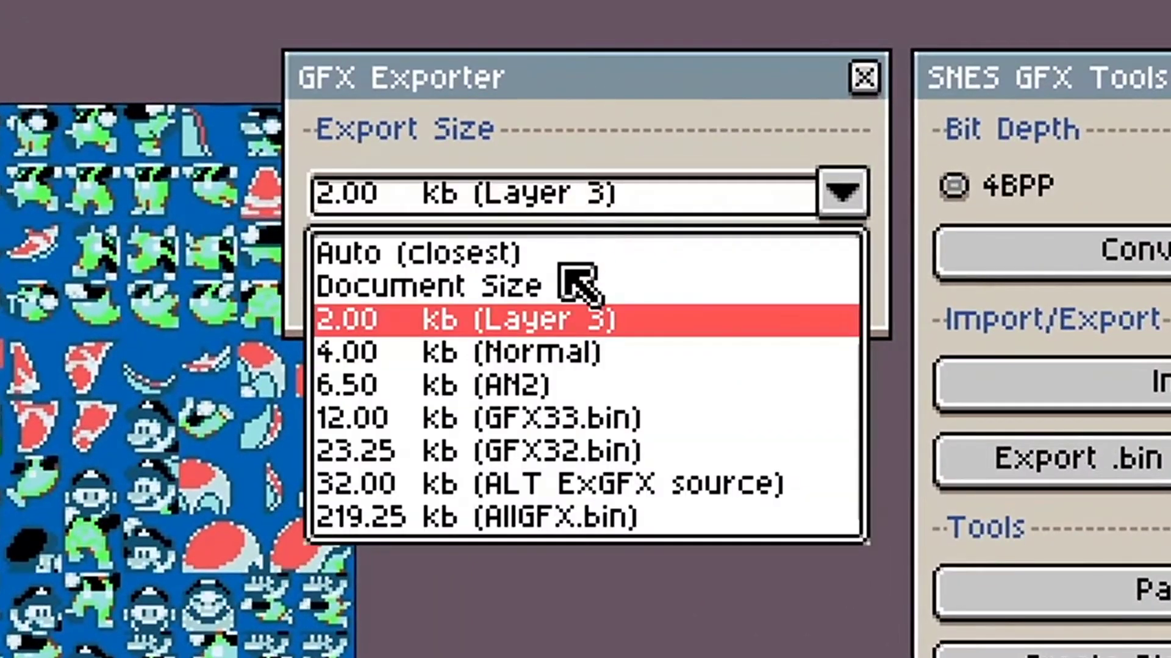
pyautogui.click(561, 266)
pyautogui.moveTo(384, 91); pyautogui.dragTo(474, 67)
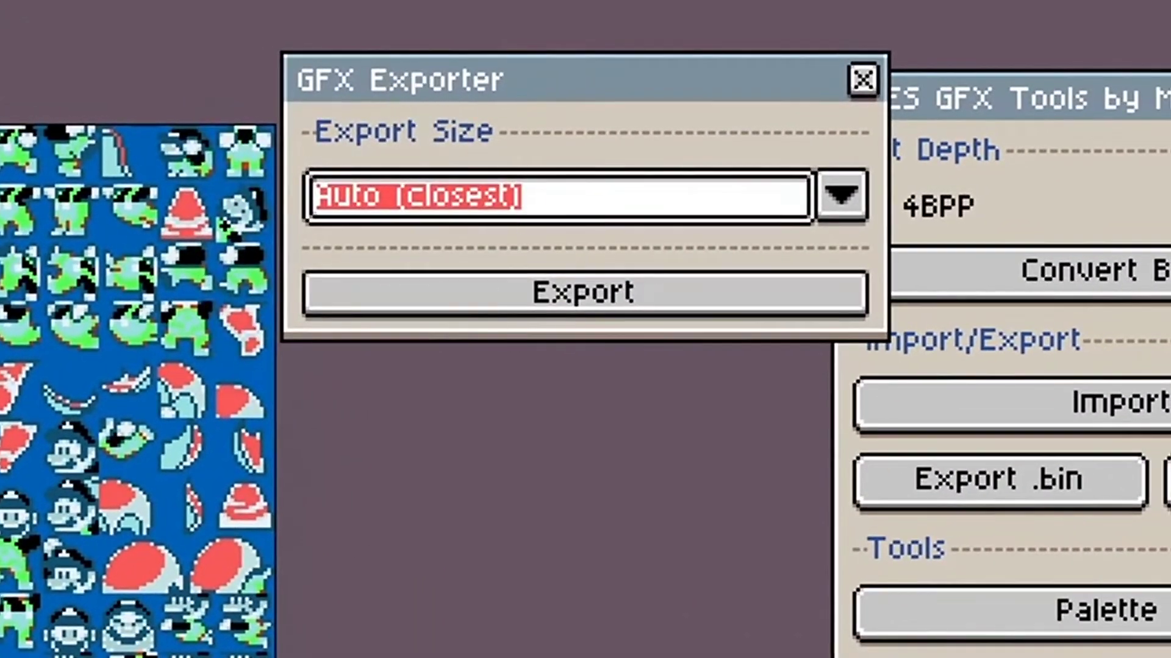
pyautogui.moveTo(330, 507); pyautogui.dragTo(59, 415)
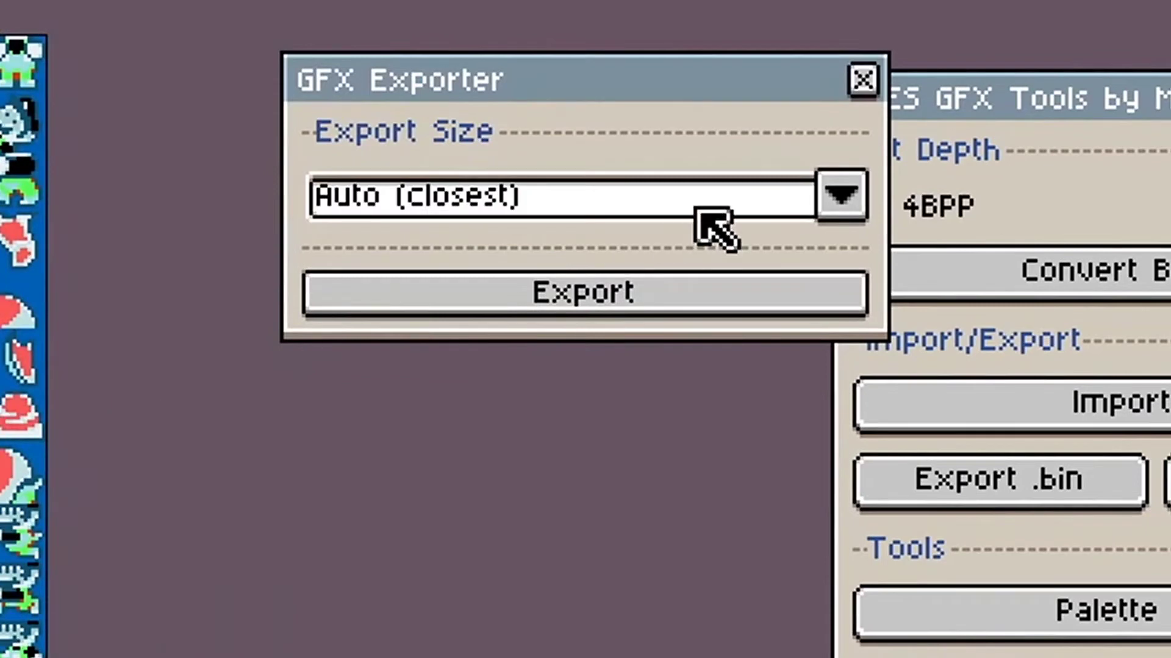
pyautogui.click(710, 222)
pyautogui.click(628, 287)
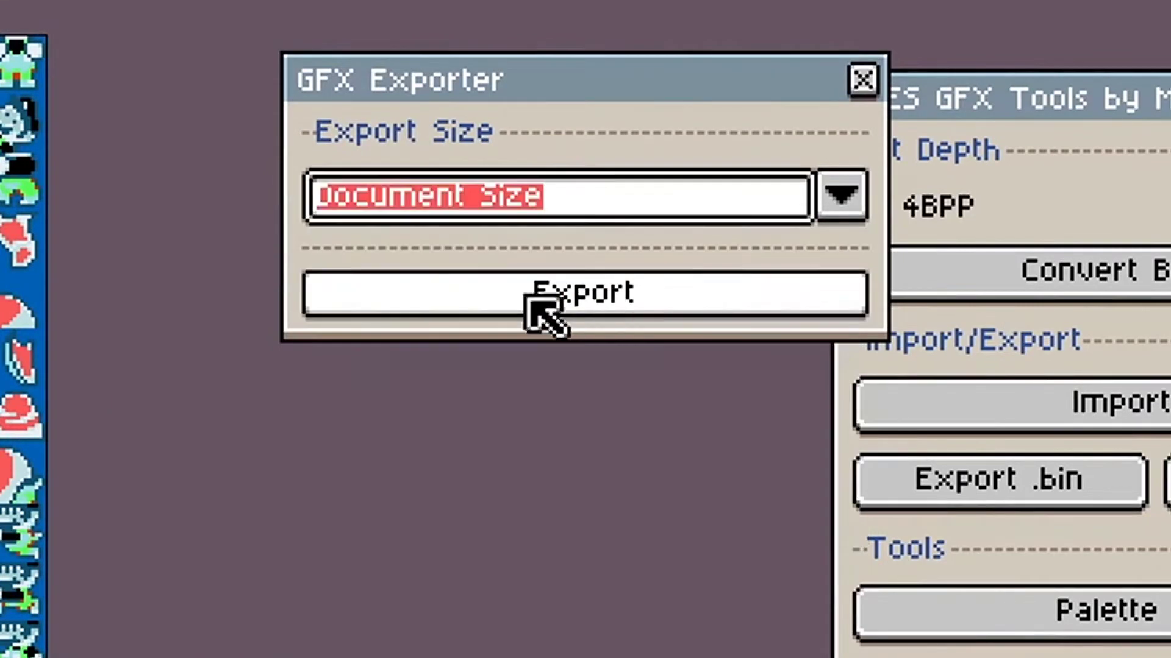
pyautogui.click(552, 213)
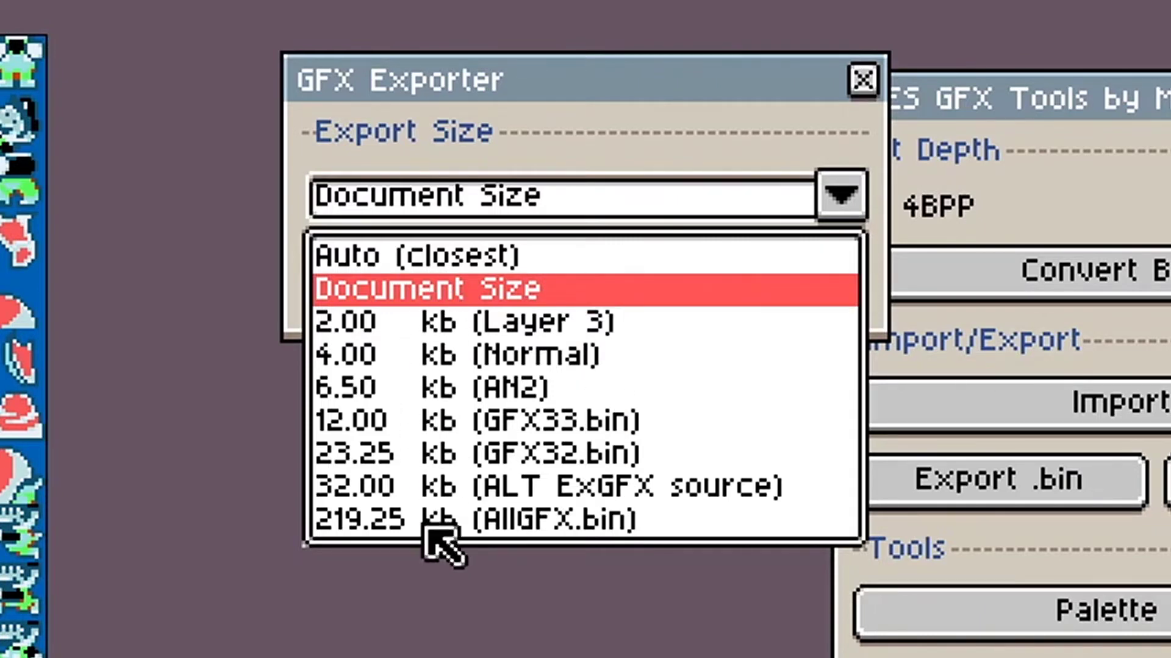
pyautogui.click(437, 268)
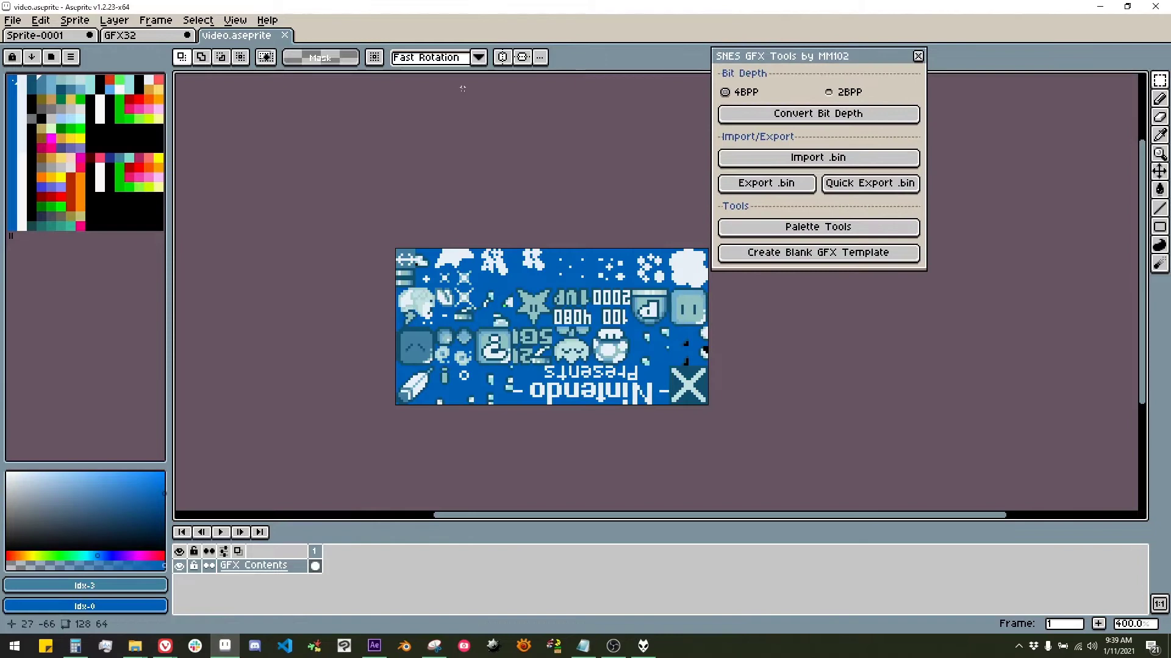
# Show video.aseprite's folder and quick-export the sheet as video.bin beside it.
pyautogui.rightClick(227, 36)
pyautogui.click(257, 92)
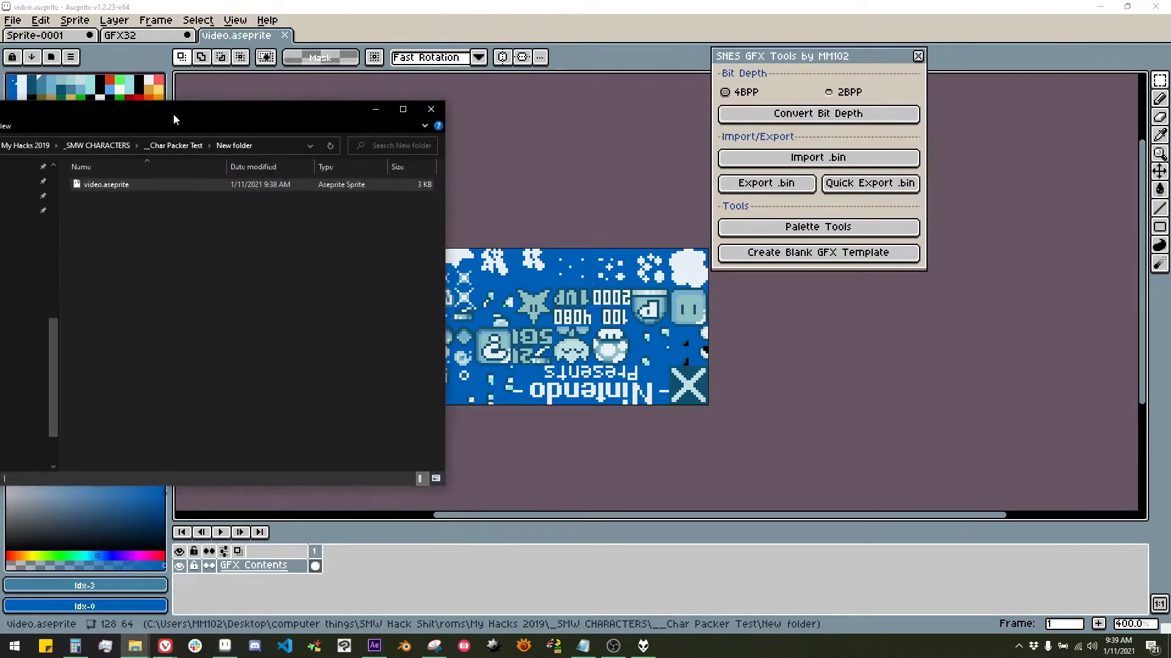
pyautogui.click(859, 187)
# Open video.bin in YY-CHR and view it in 4BPP SNES format.
pyautogui.hotkey('alt', 'Tab')
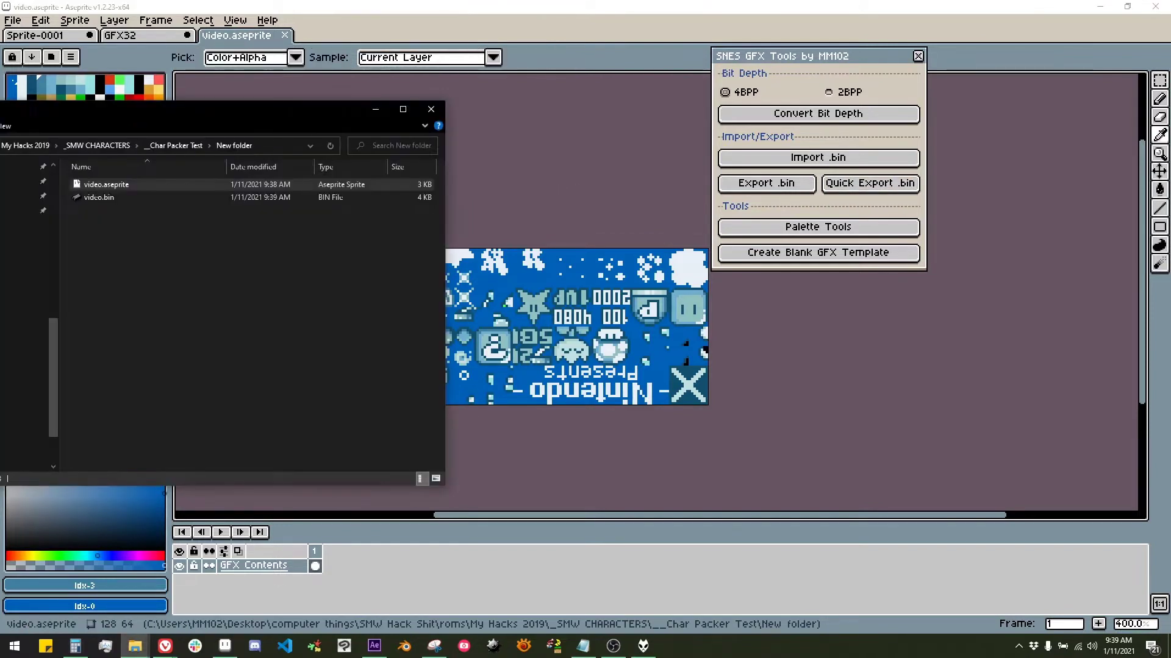
pyautogui.click(108, 202)
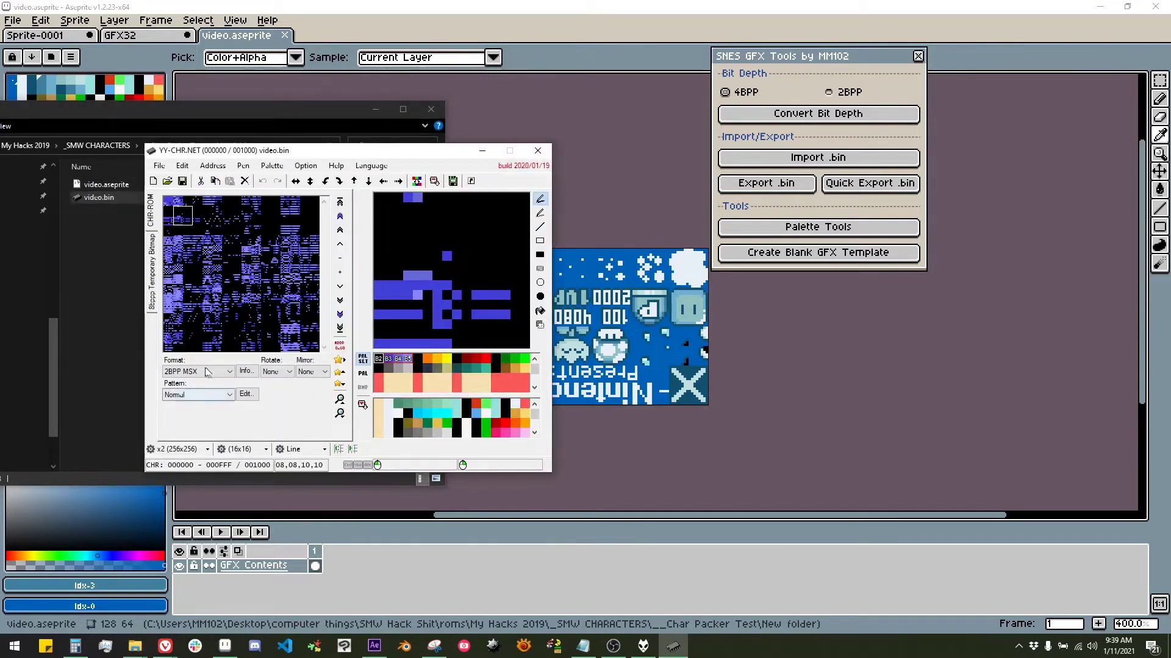
pyautogui.click(206, 372)
pyautogui.click(201, 447)
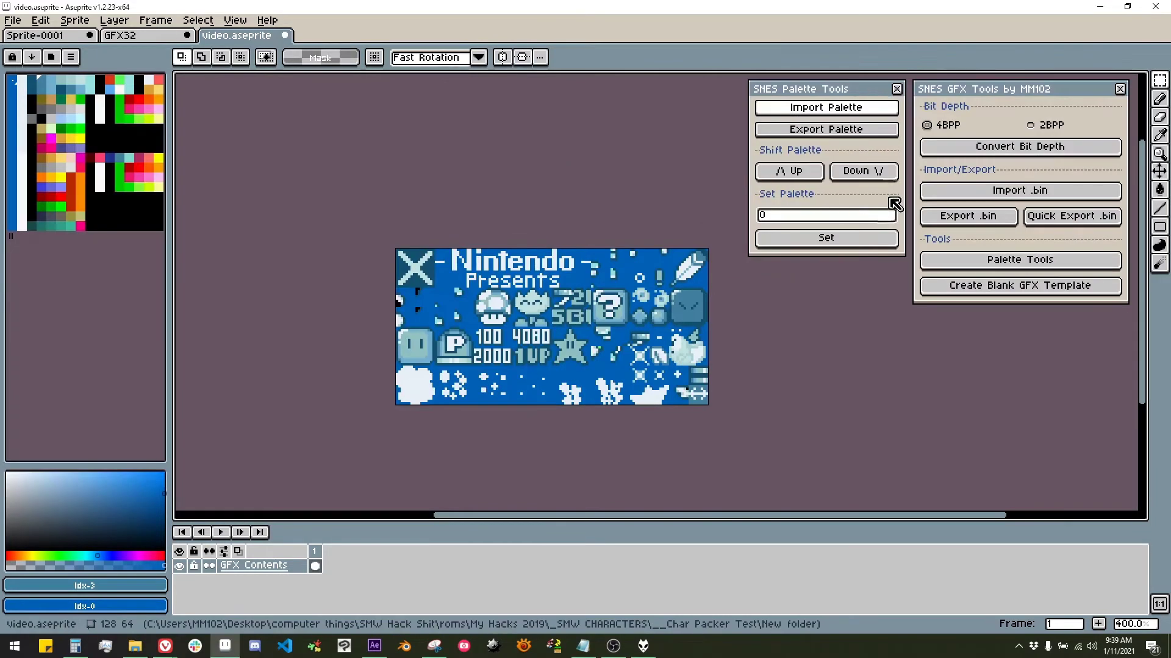
# Load a saved .pal palette, then save the current palette as 'export'.
pyautogui.click(827, 108)
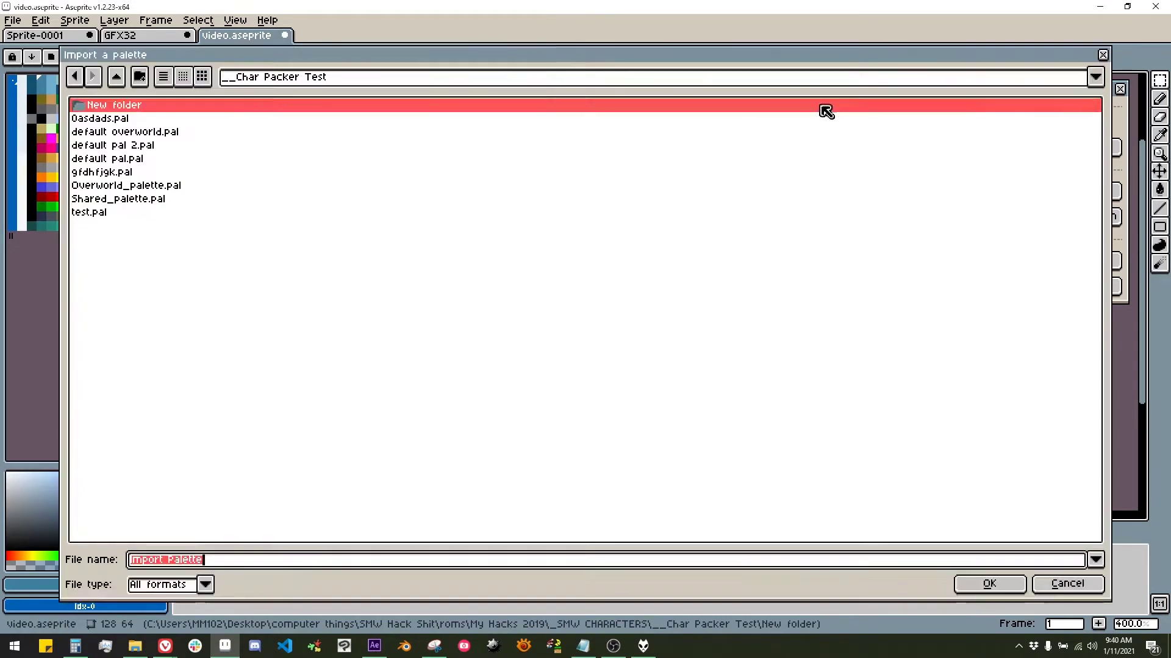
pyautogui.doubleClick(126, 160)
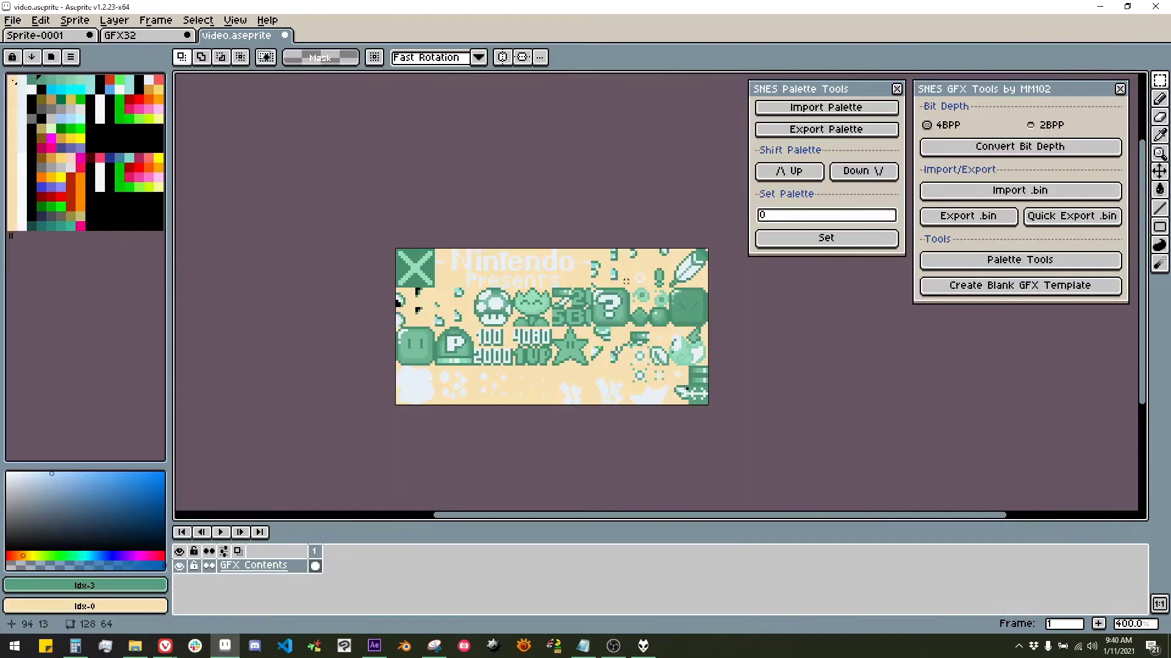
pyautogui.click(819, 129)
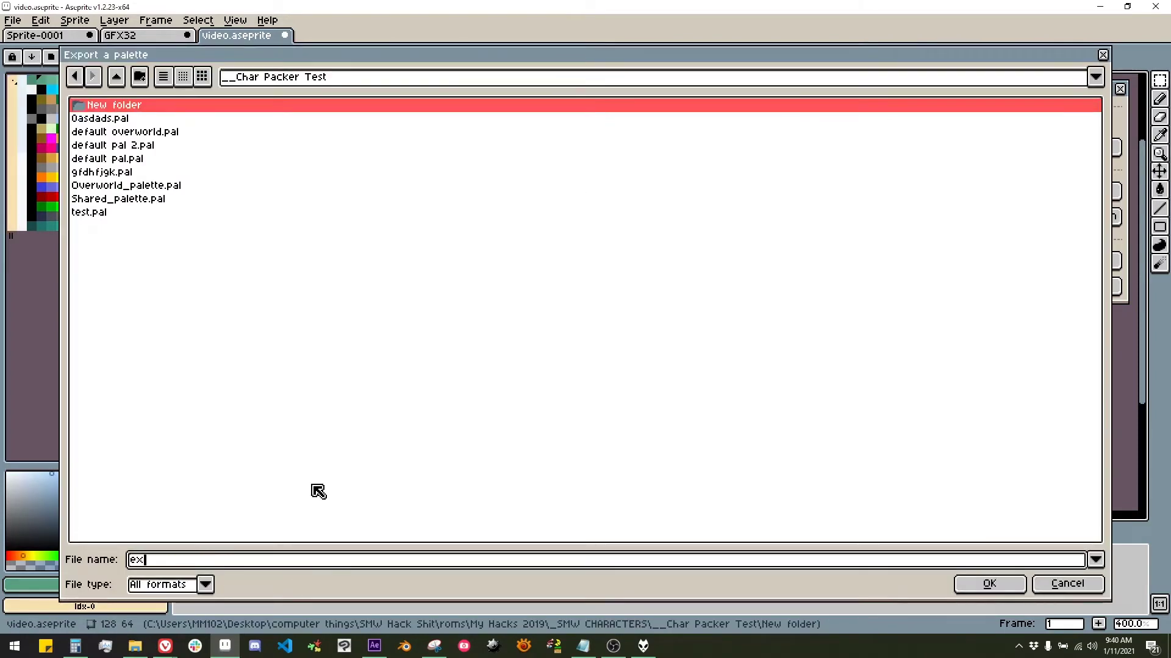
pyautogui.press('Return')
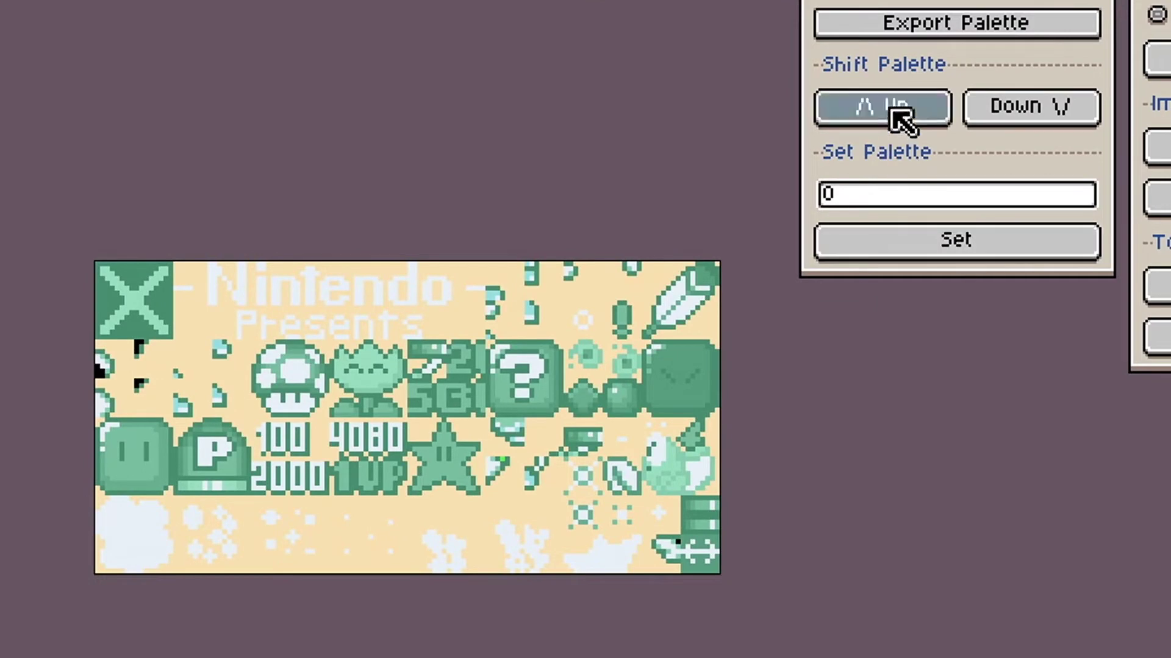
# Shift the whole sheet up and down through palette rows, then reset it to palette 0.
pyautogui.click(1072, 119)
pyautogui.click(1072, 119)
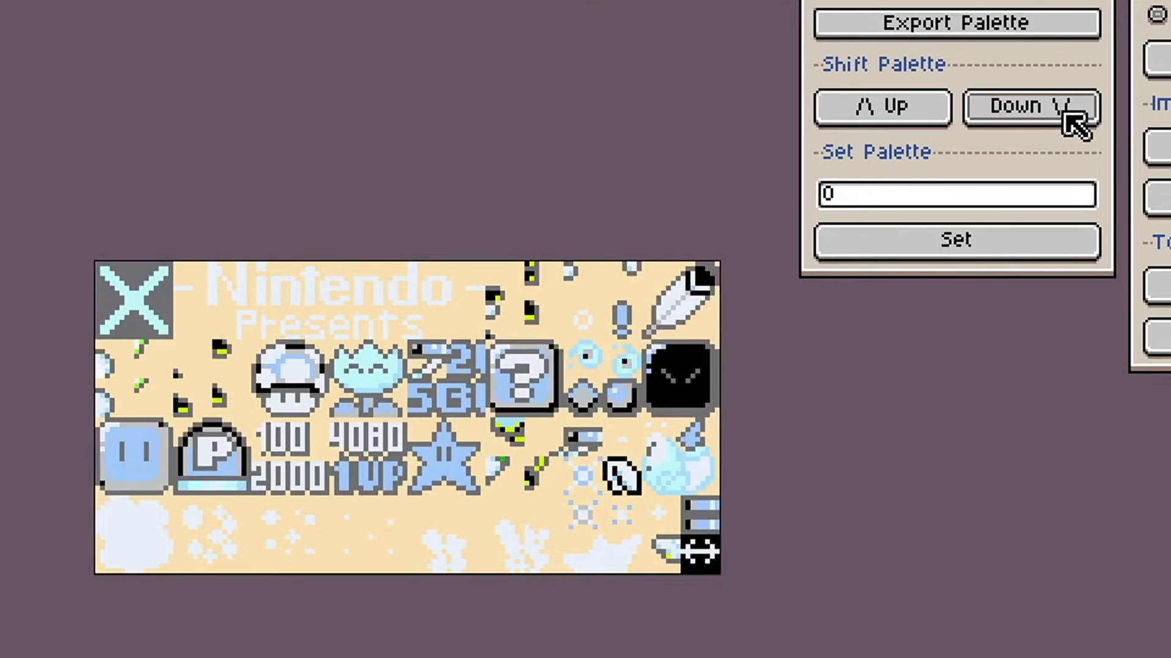
pyautogui.click(878, 114)
pyautogui.click(1011, 114)
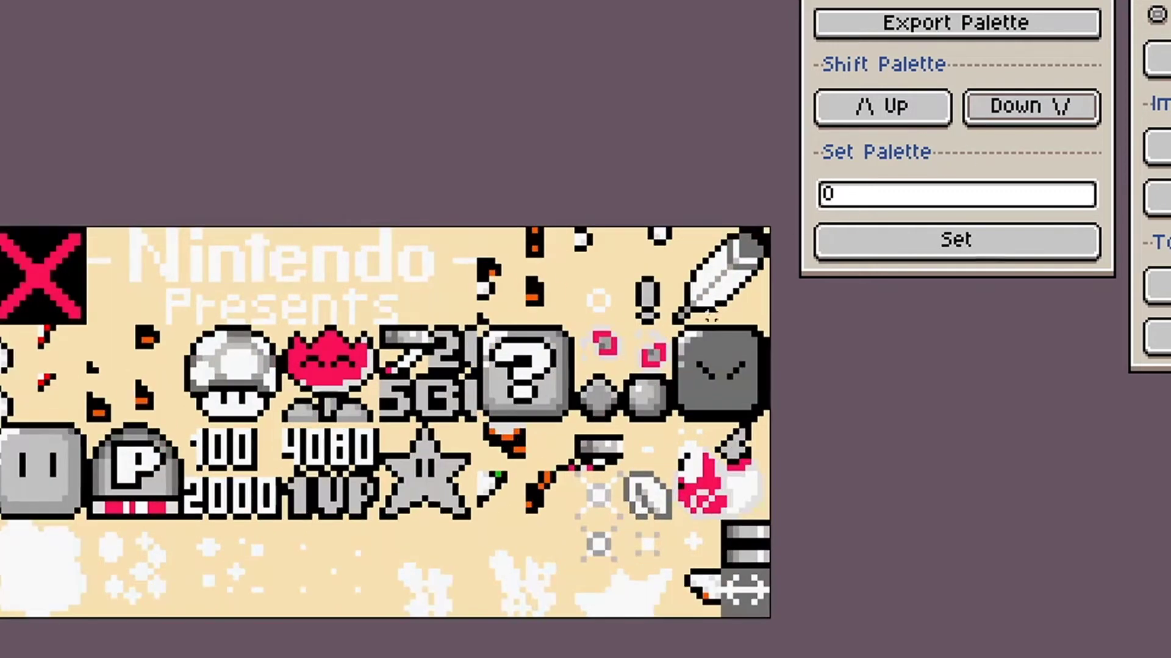
pyautogui.click(927, 255)
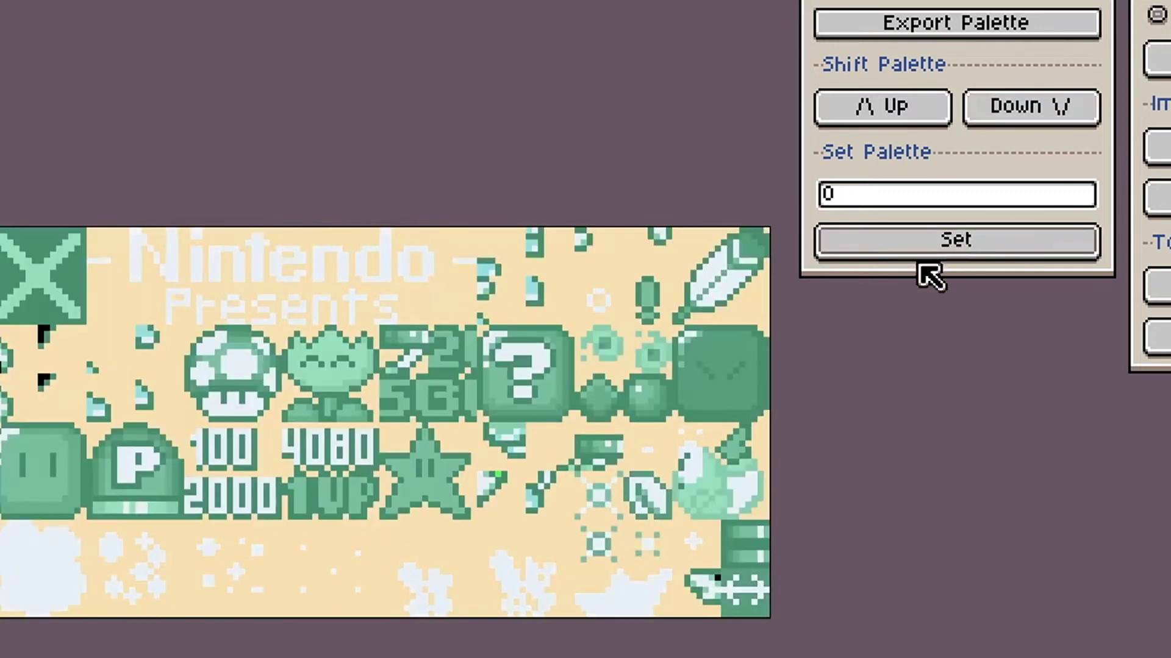
# Select two blocks of tiles and shift only their palettes down two rows each.
pyautogui.moveTo(598, 345); pyautogui.dragTo(37, 570)
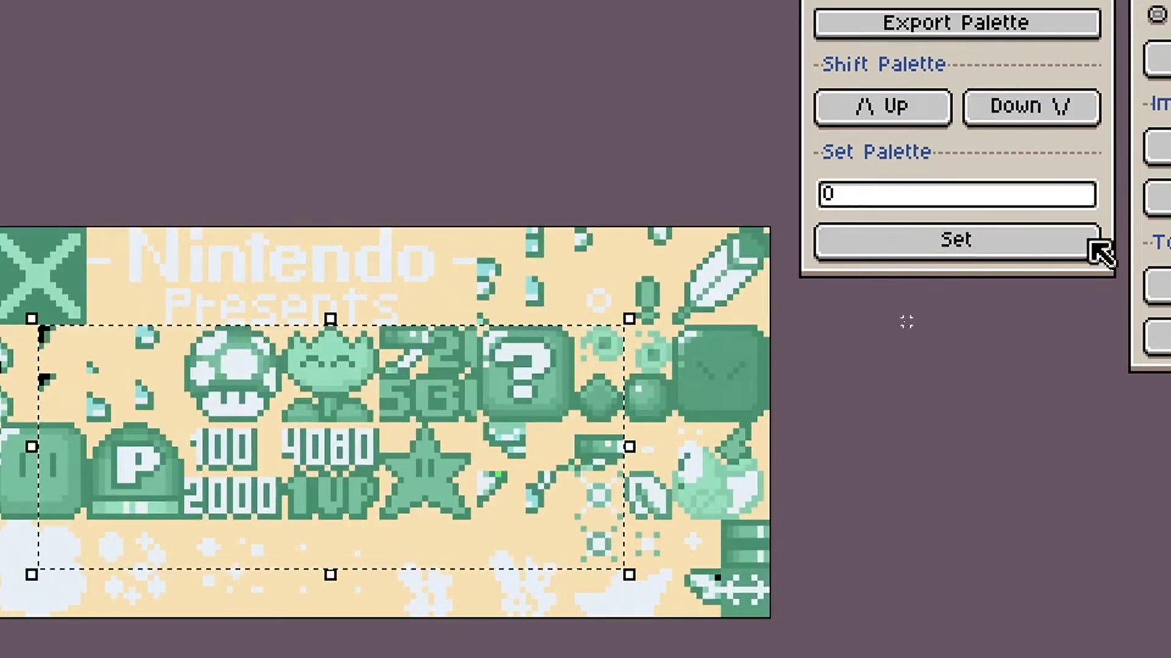
pyautogui.click(1029, 125)
pyautogui.click(1027, 122)
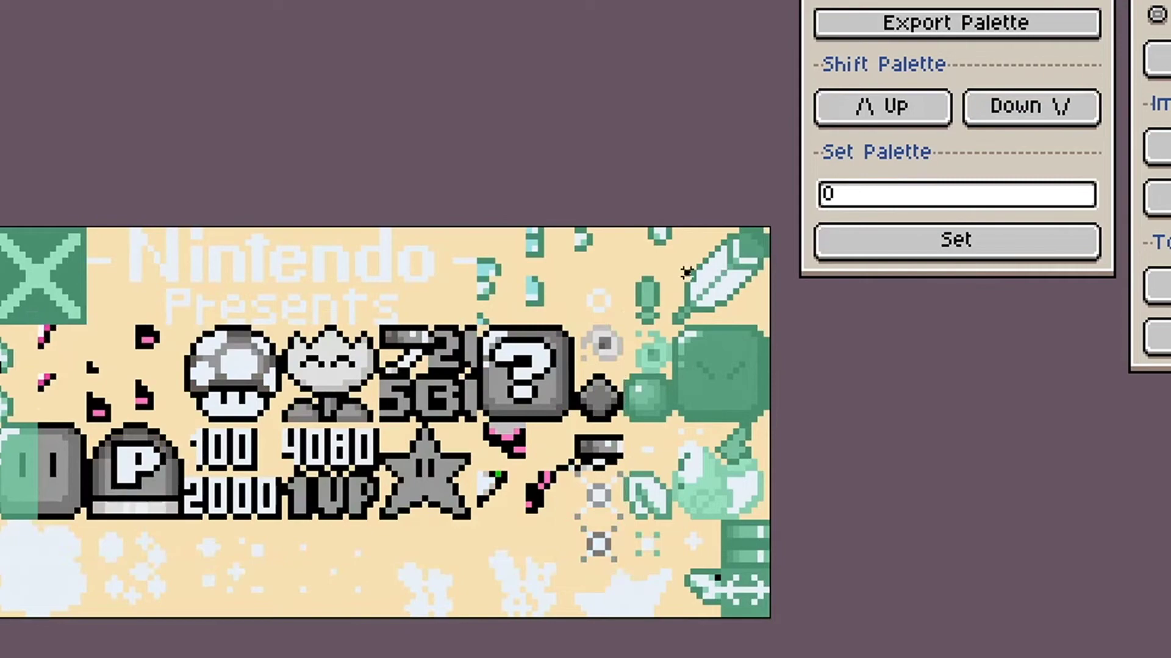
pyautogui.moveTo(725, 223); pyautogui.dragTo(422, 476)
pyautogui.click(1024, 116)
pyautogui.click(1035, 122)
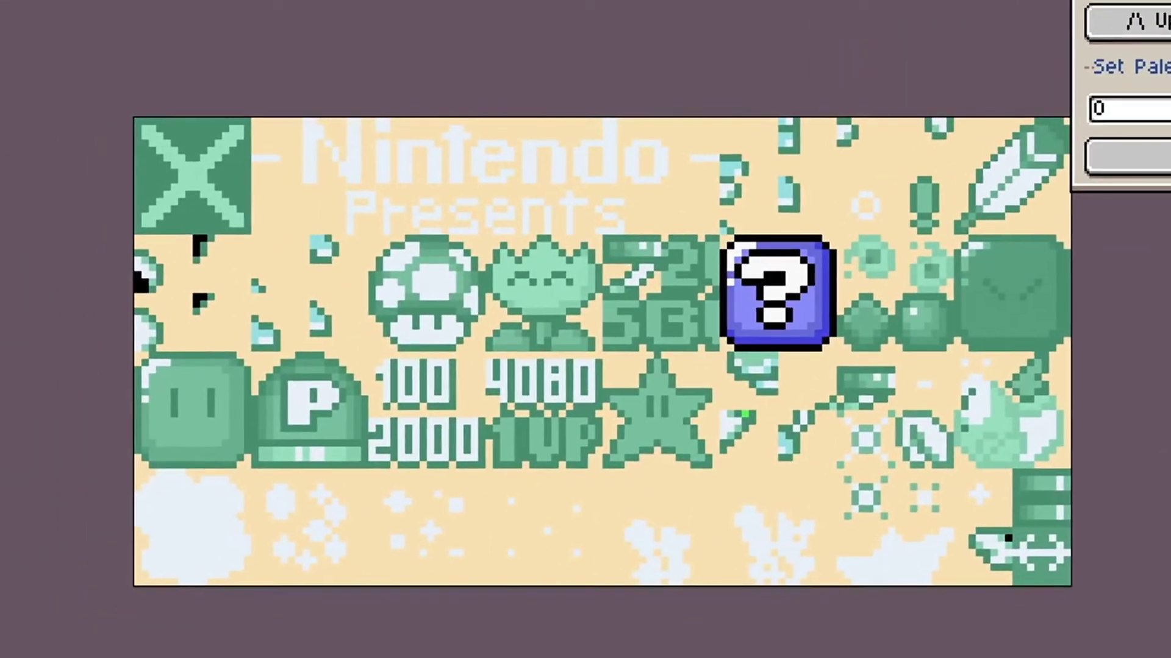
# Select the whole sheet and apply palette 8, then select the area around the star.
pyautogui.hotkey('ctrl', 'a')
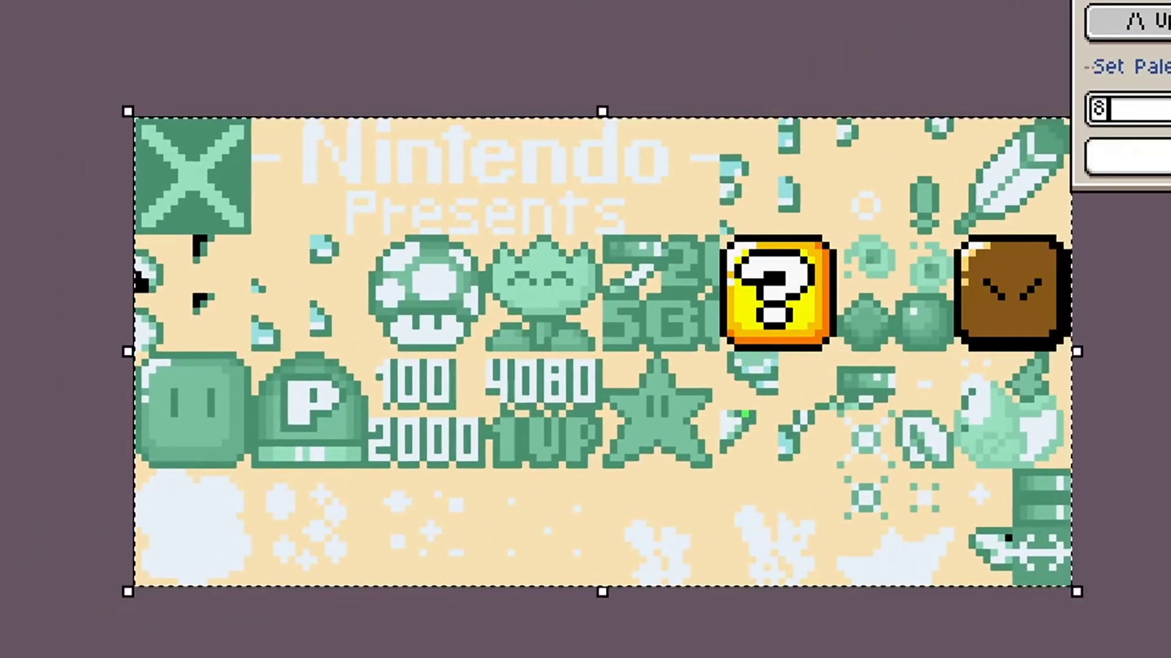
pyautogui.write('8')
pyautogui.click(1092, 155)
pyautogui.moveTo(597, 346); pyautogui.dragTo(725, 475)
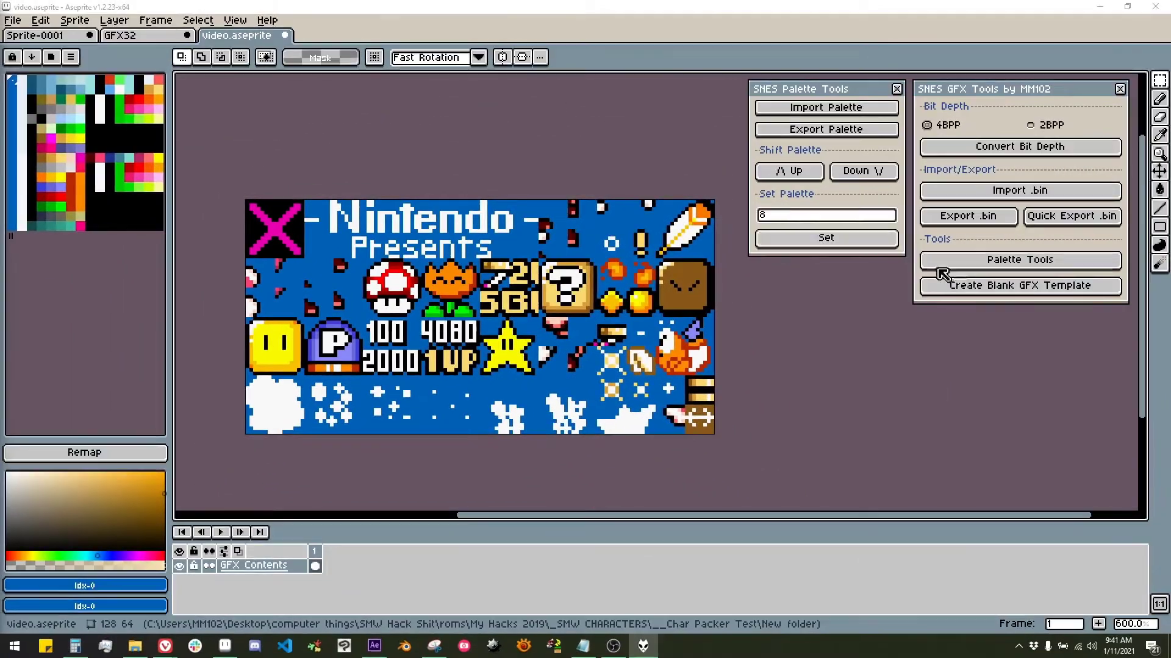
# Create a blank 4.00 kb (Normal) GFX template sprite named ExGFX80.
pyautogui.click(989, 294)
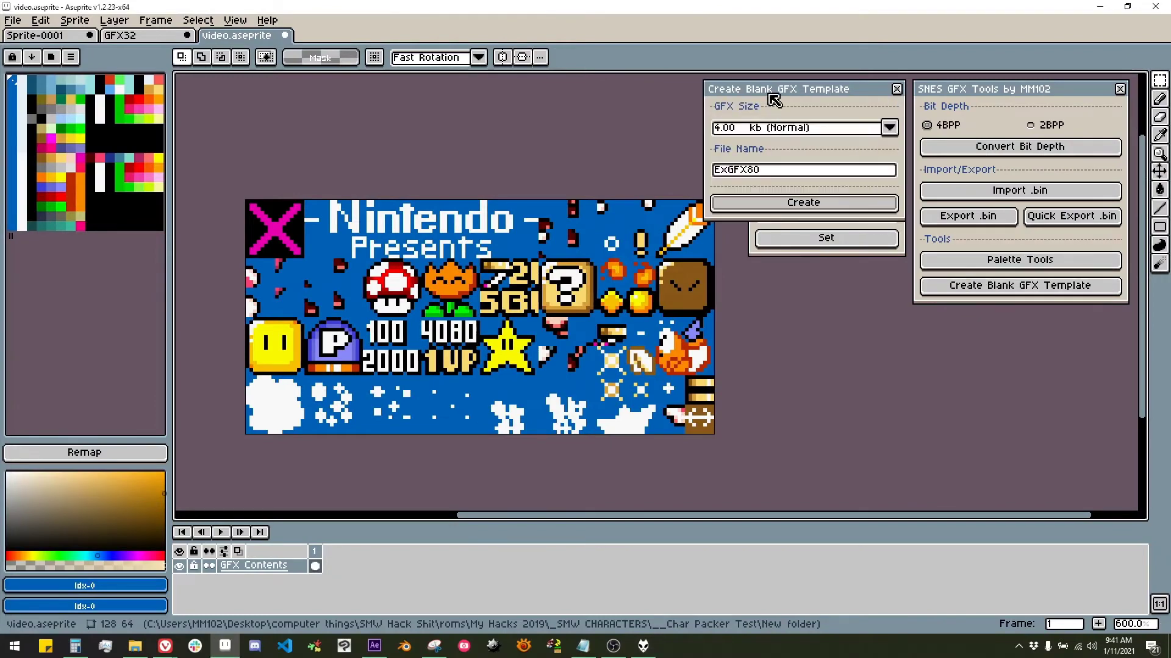
pyautogui.moveTo(774, 100); pyautogui.dragTo(536, 101)
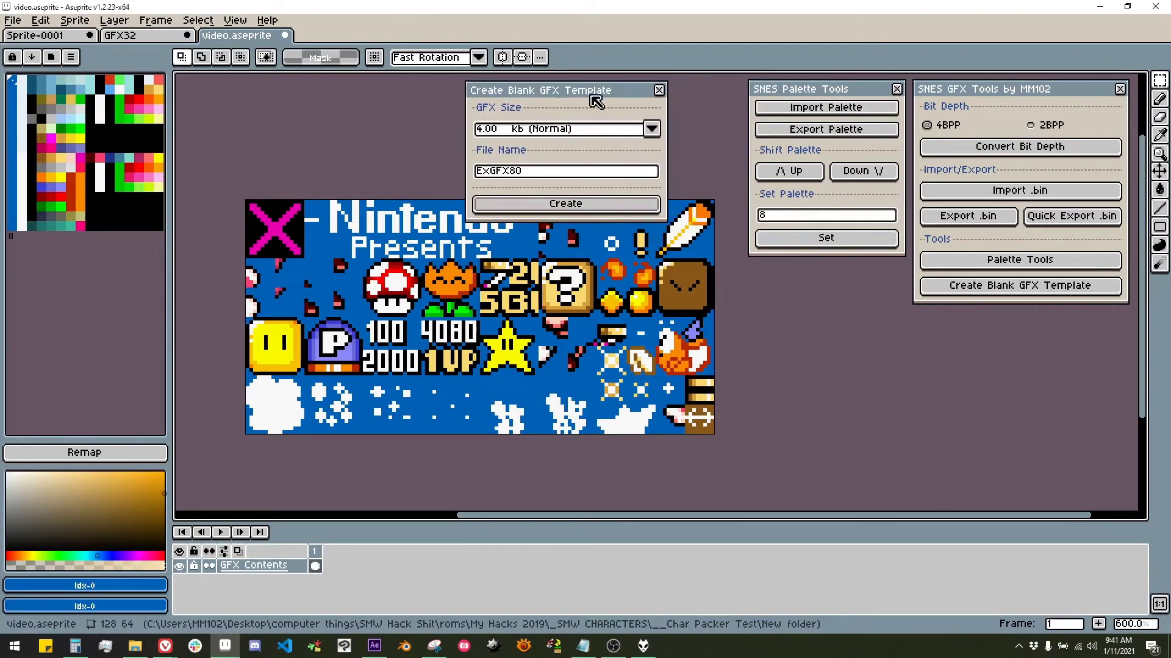
pyautogui.click(540, 135)
pyautogui.click(540, 136)
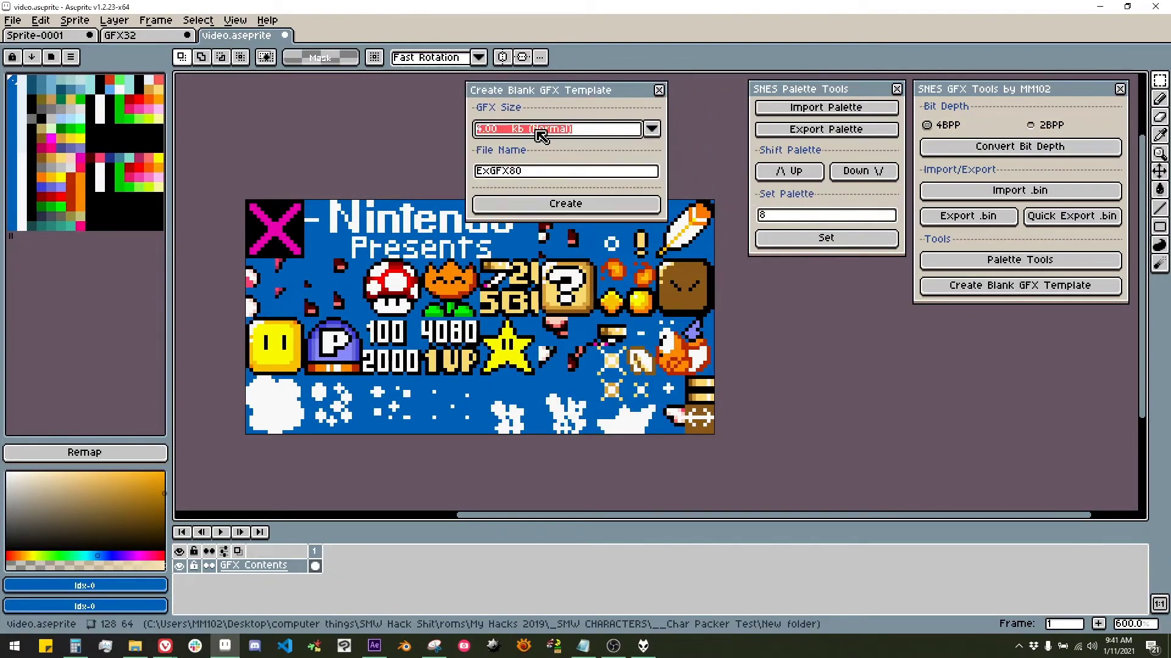
pyautogui.click(550, 208)
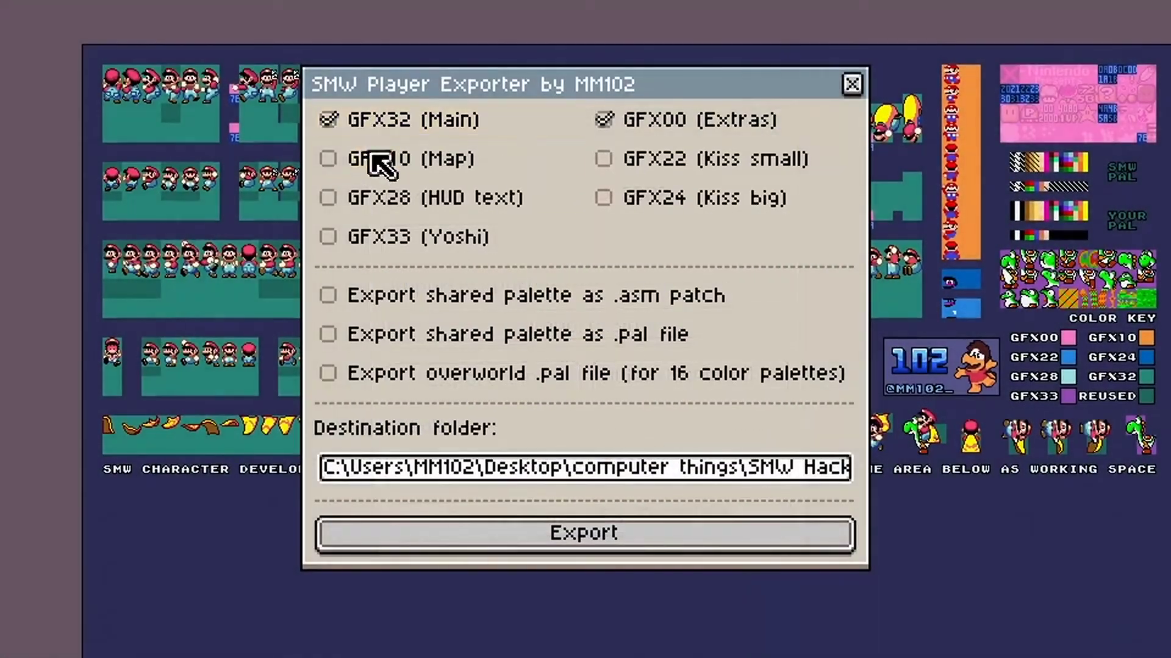
# Tick GFX10 (Map) and GFX28 (HUD text) for export.
pyautogui.click(371, 154)
pyautogui.click(411, 206)
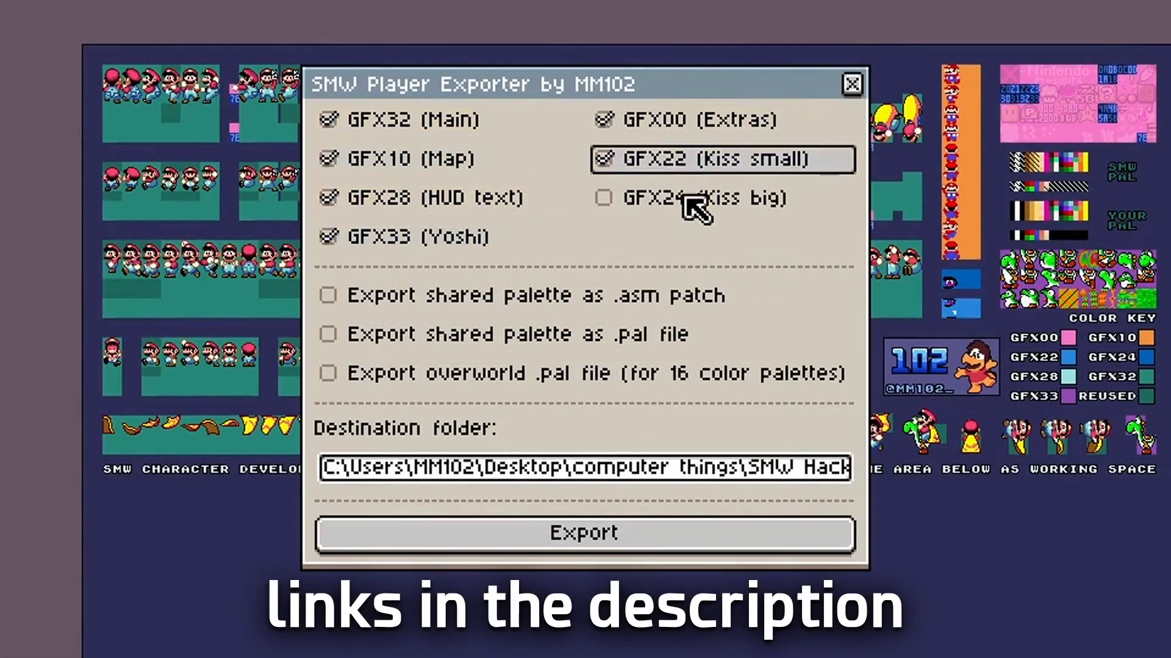